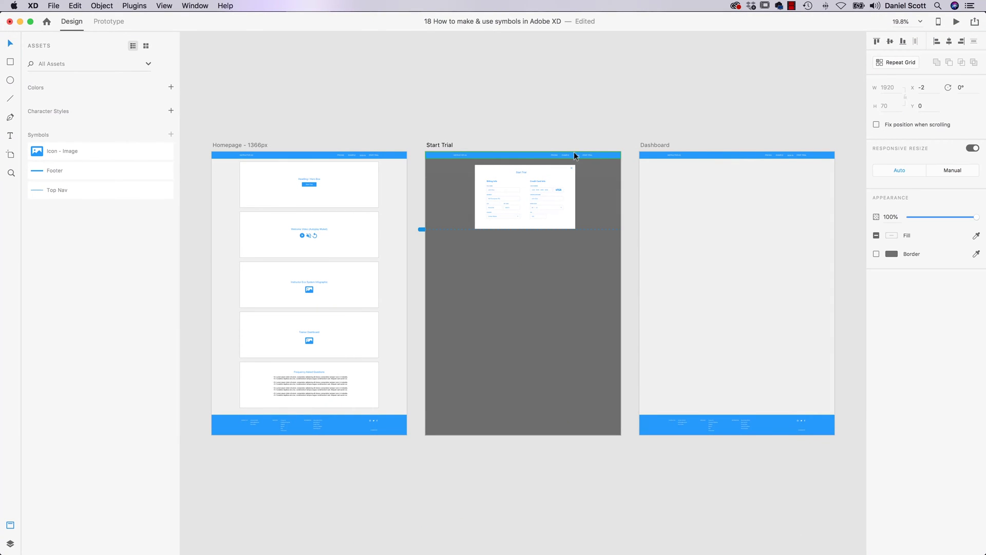
# Nudge the INSTRUCTOR HQ text in the Homepage Top Nav slightly right and up.
pyautogui.click(654, 153)
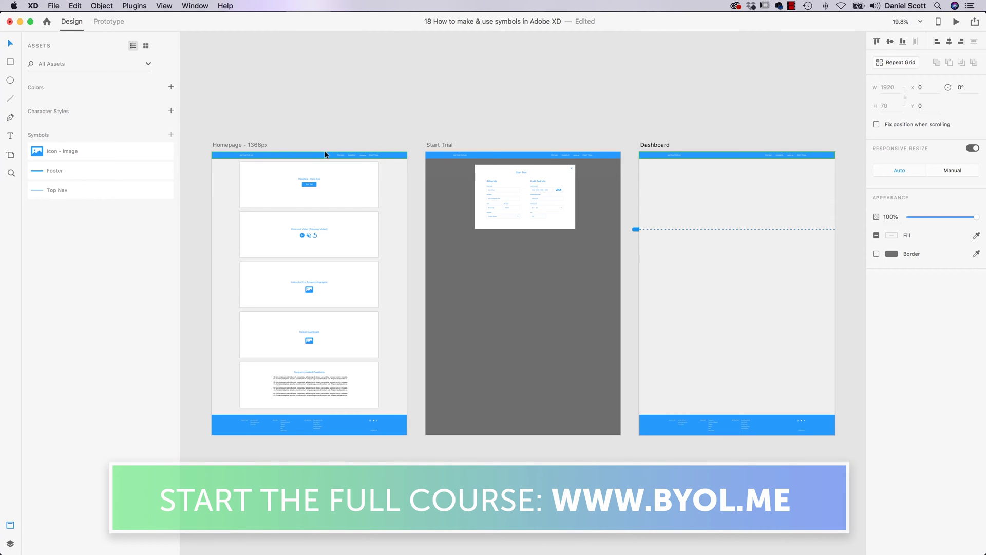
pyautogui.click(251, 156)
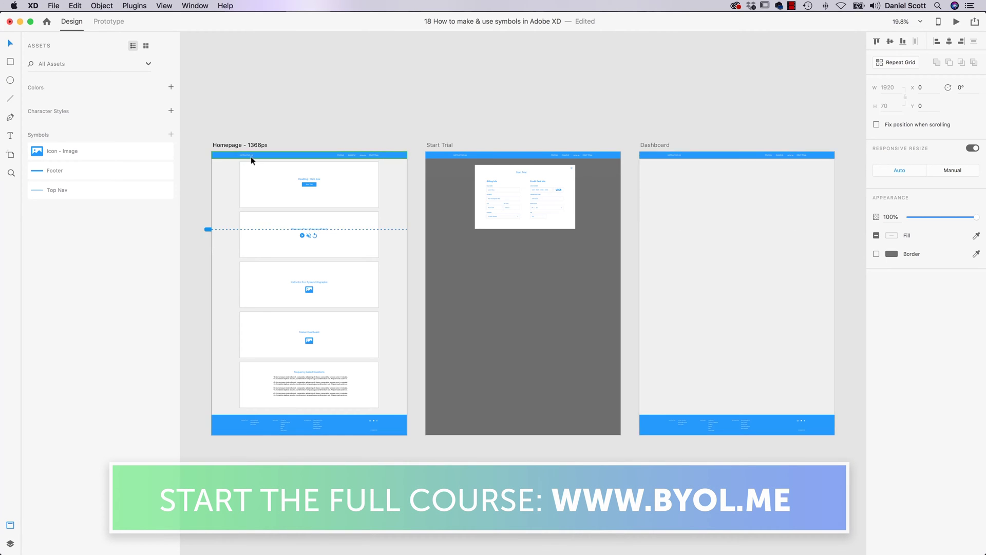
pyautogui.scroll(5, 263, 155)
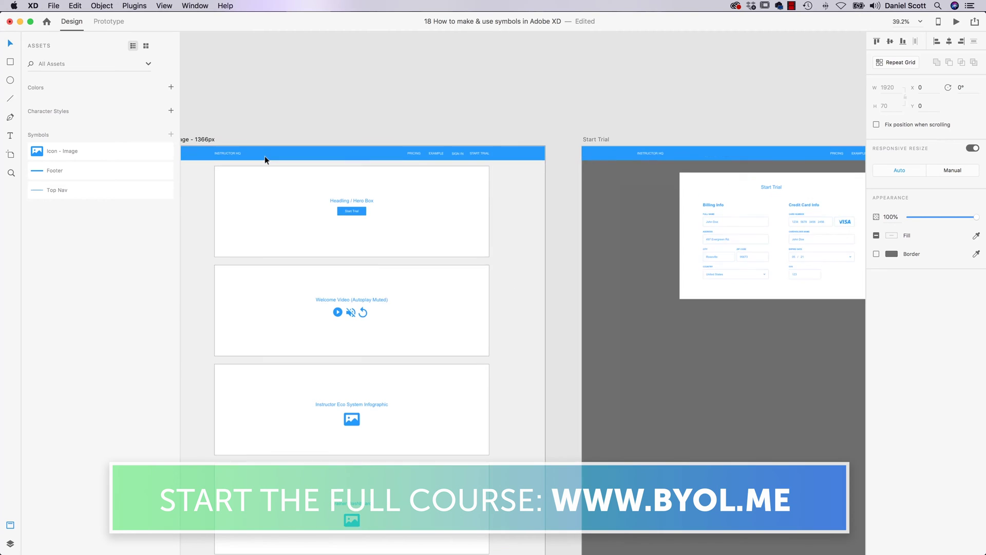
pyautogui.doubleClick(227, 153)
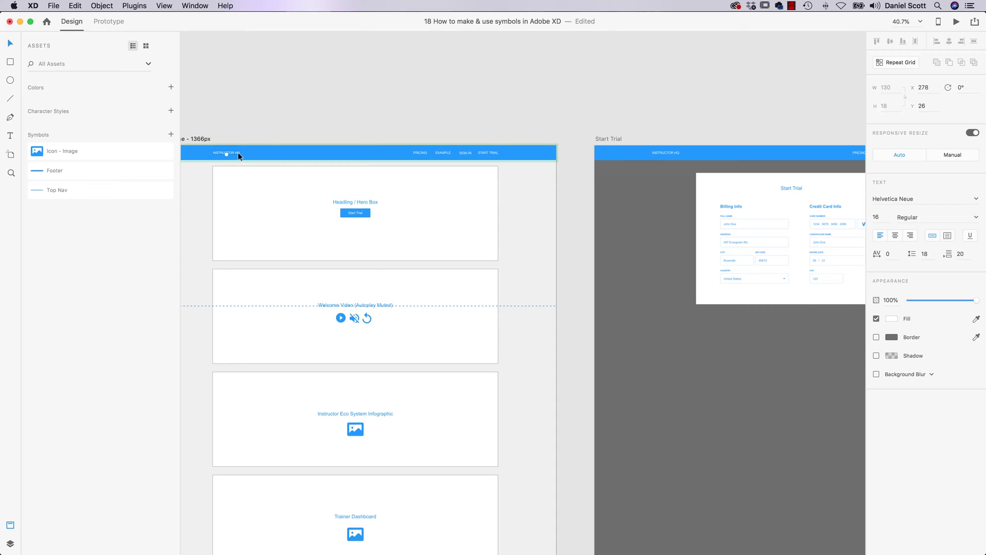
pyautogui.moveTo(239, 152); pyautogui.dragTo(239, 153)
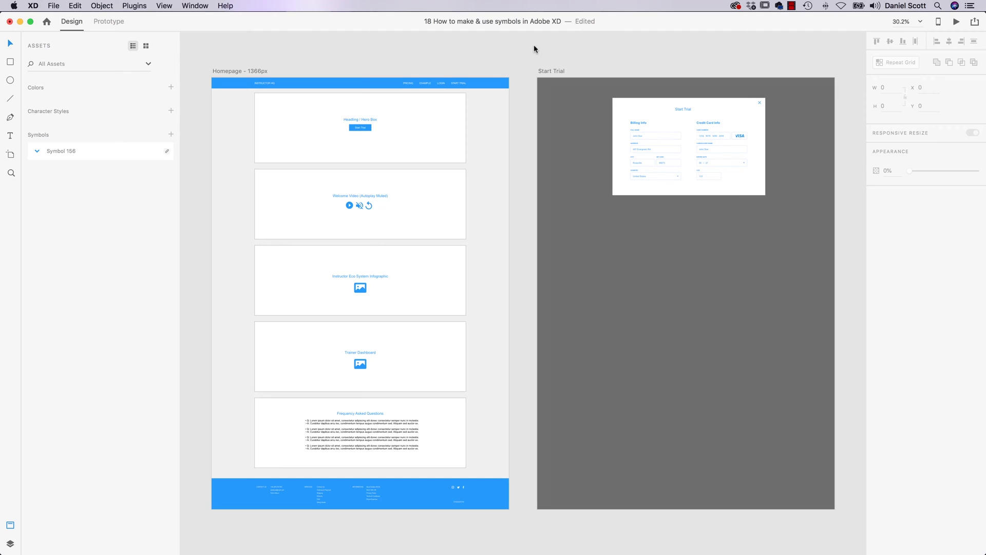
pyautogui.click(375, 83)
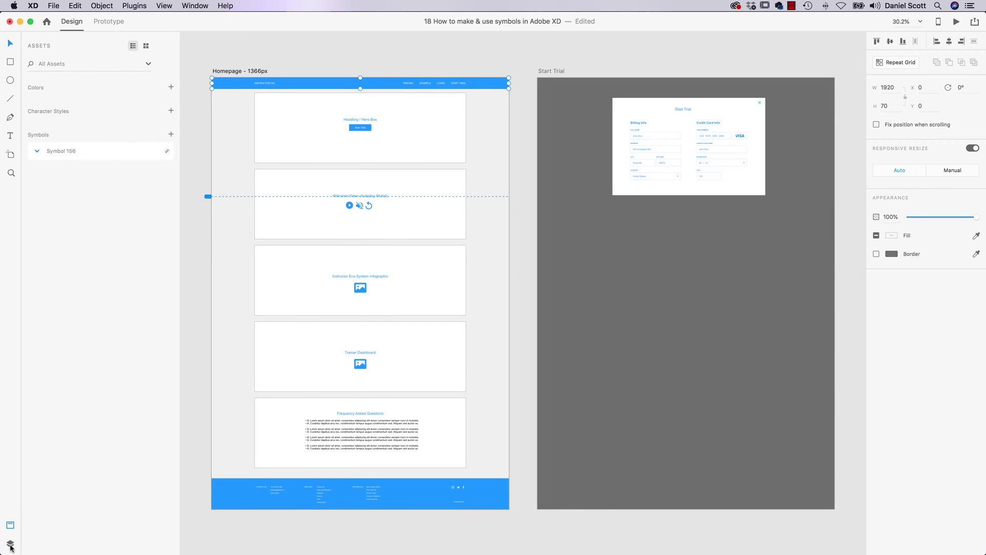
pyautogui.click(11, 544)
pyautogui.click(11, 529)
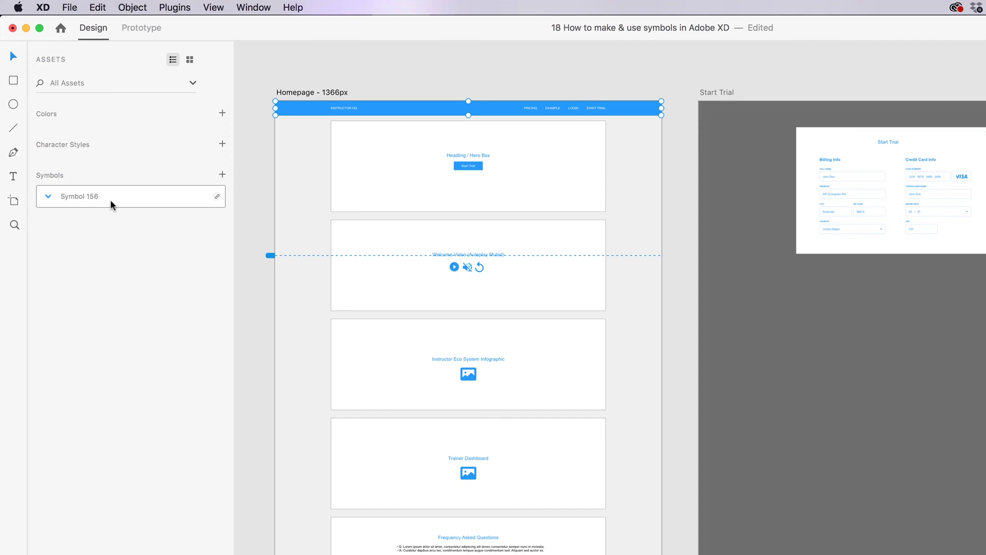
pyautogui.moveTo(110, 205)
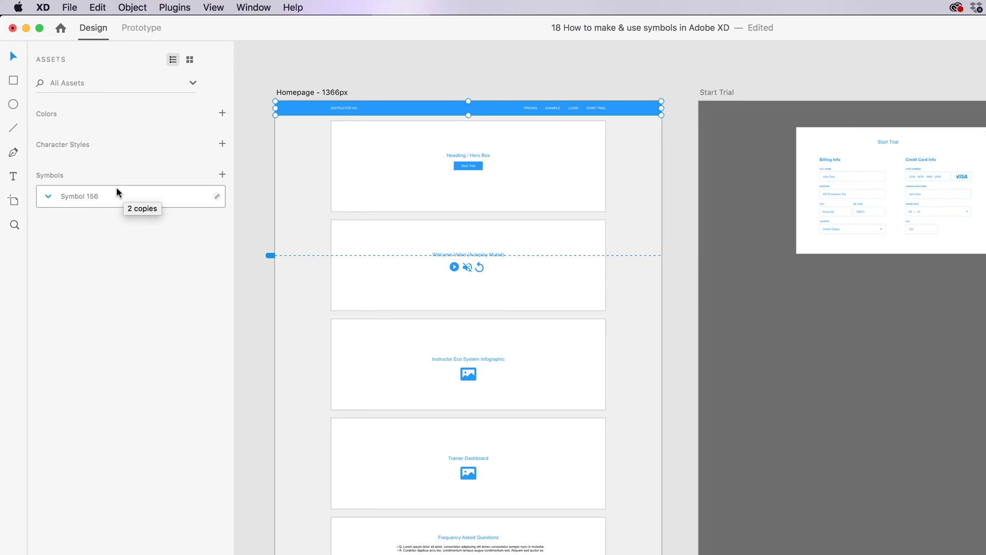
# Delete Symbol 156 from the Assets panel.
pyautogui.click(263, 191)
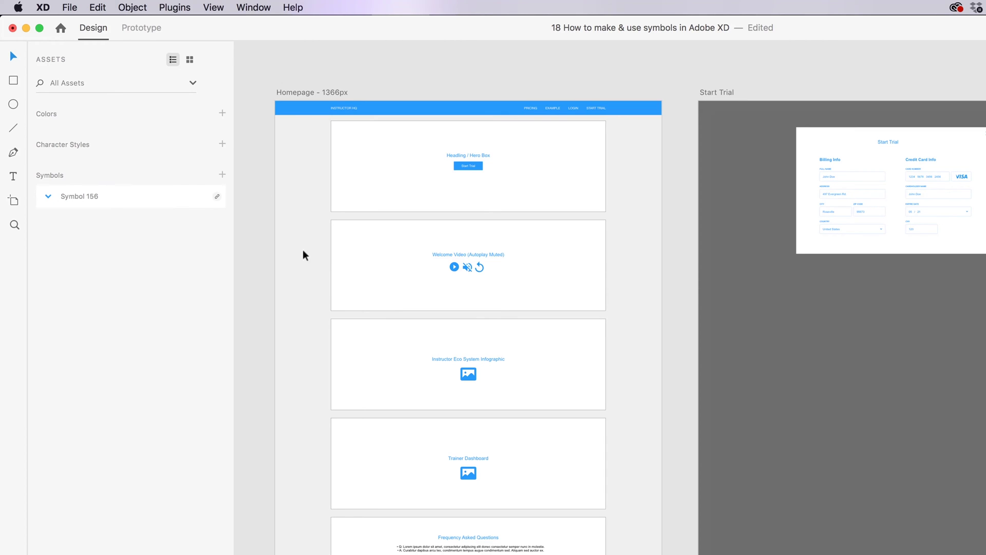
pyautogui.rightClick(132, 194)
pyautogui.click(153, 201)
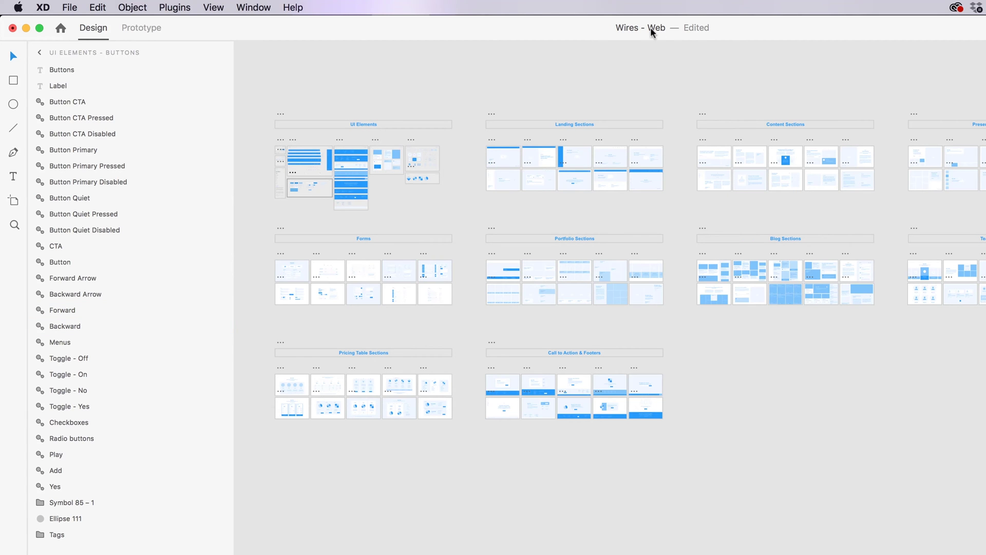
# Inspect the Portfolio and Blog Sections wireframes and assets in Wires - Web.
pyautogui.click(575, 268)
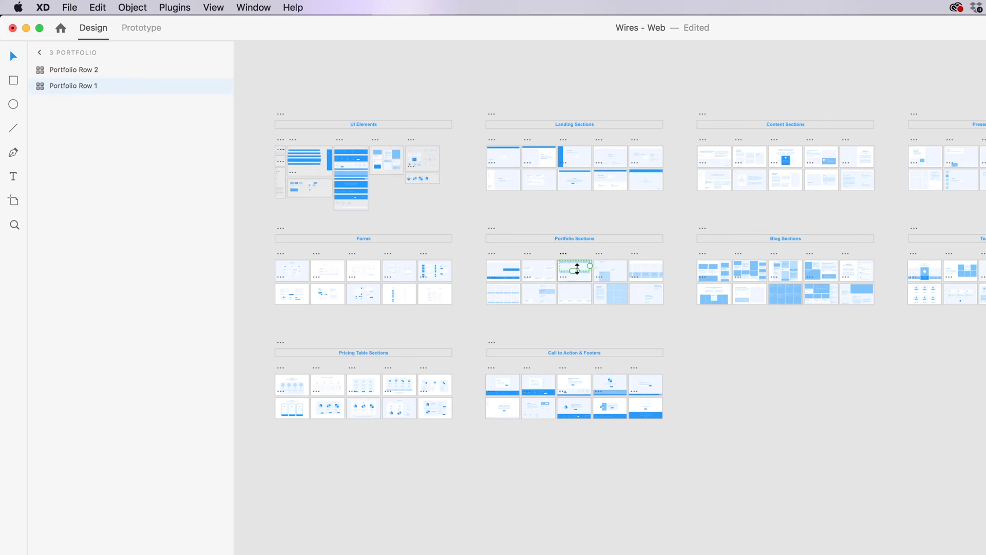
pyautogui.click(781, 298)
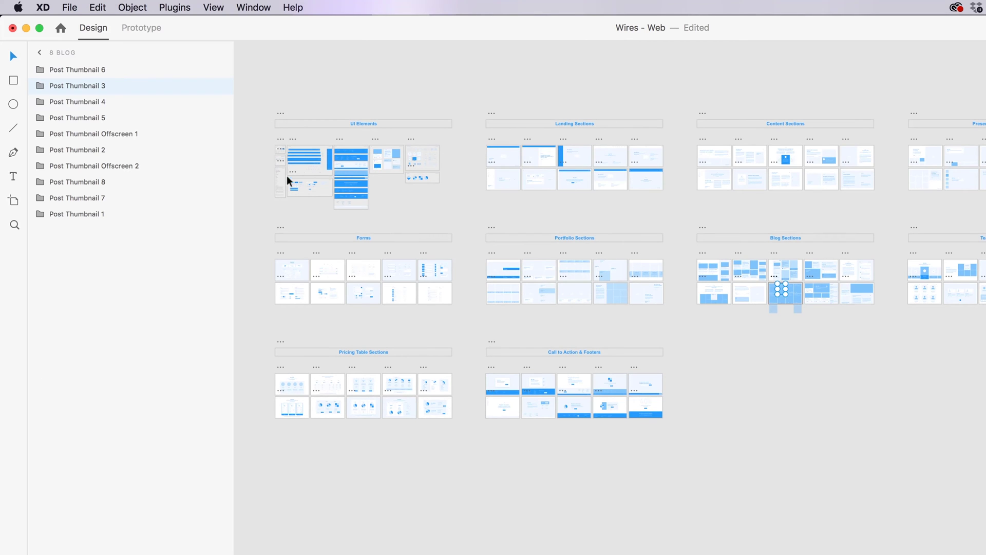
pyautogui.click(573, 290)
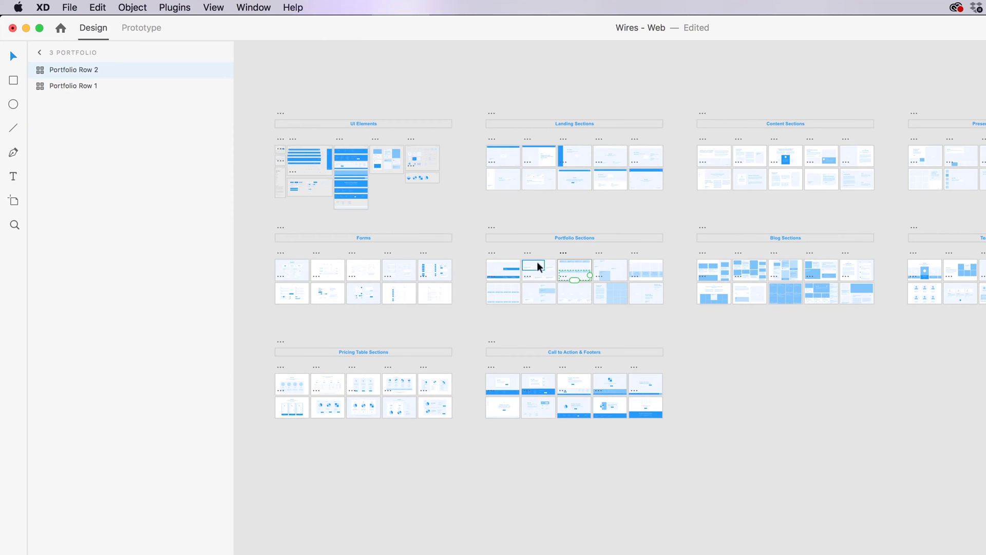
pyautogui.click(488, 272)
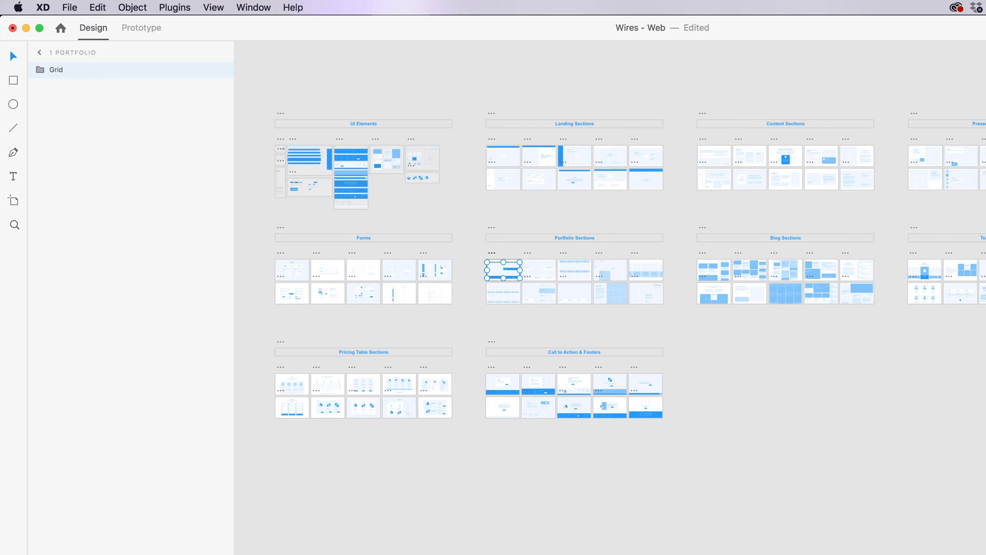
pyautogui.press('super+shift+y')
pyautogui.press('Escape')
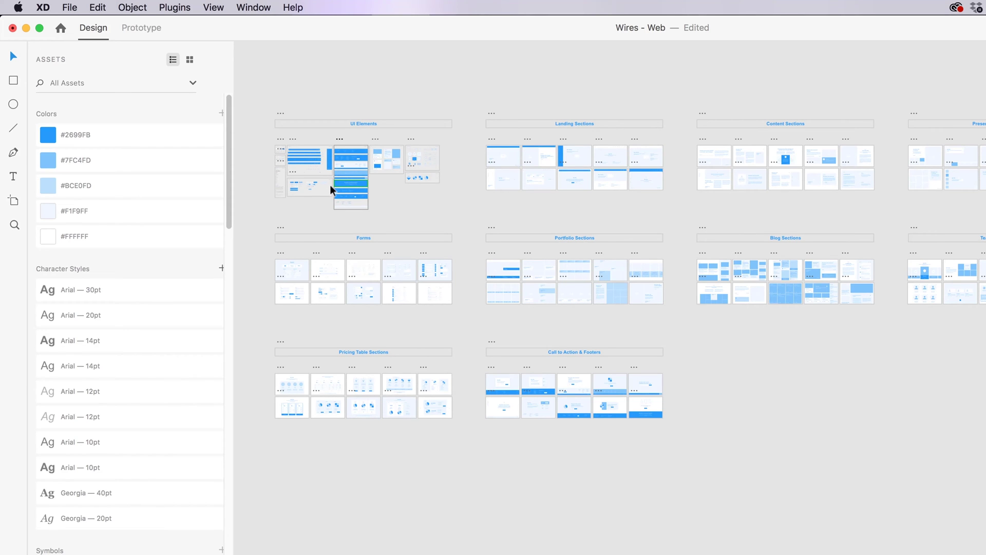
# Paste a linked banner symbol into the tutorial document, then undo it.
pyautogui.press('super+grave')
pyautogui.press('super+v')
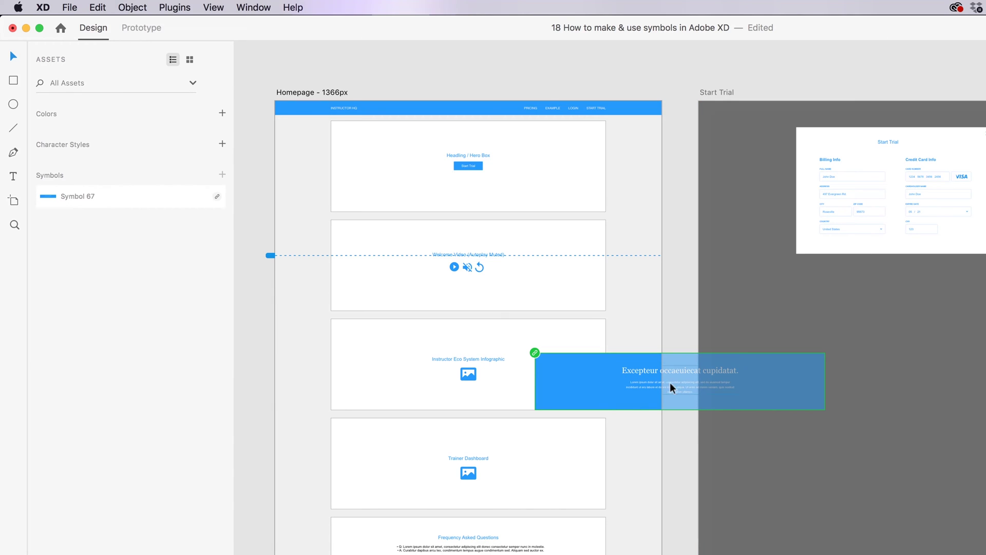
pyautogui.press('super+z')
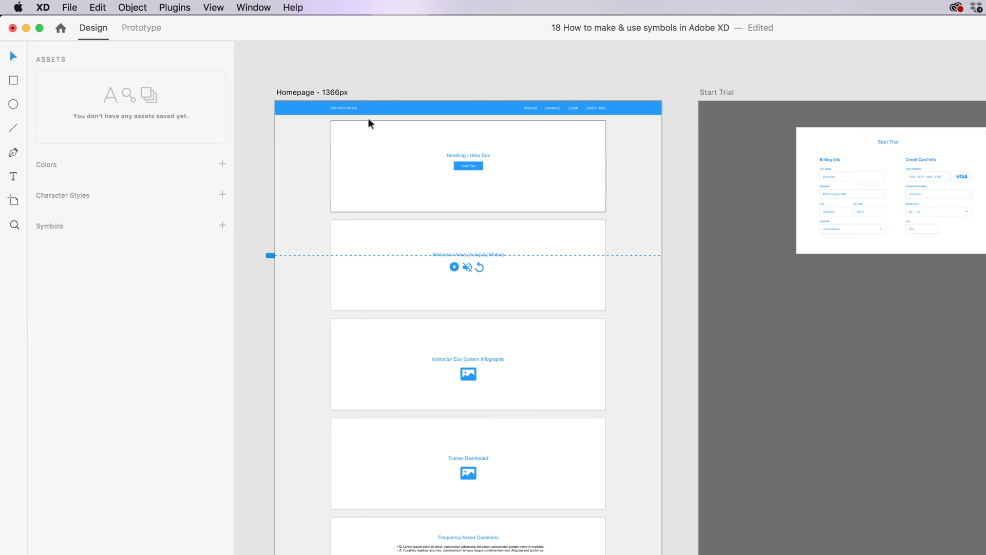
# Select the Homepage's blue header bar, keeping it at the artboard's top.
pyautogui.click(414, 111)
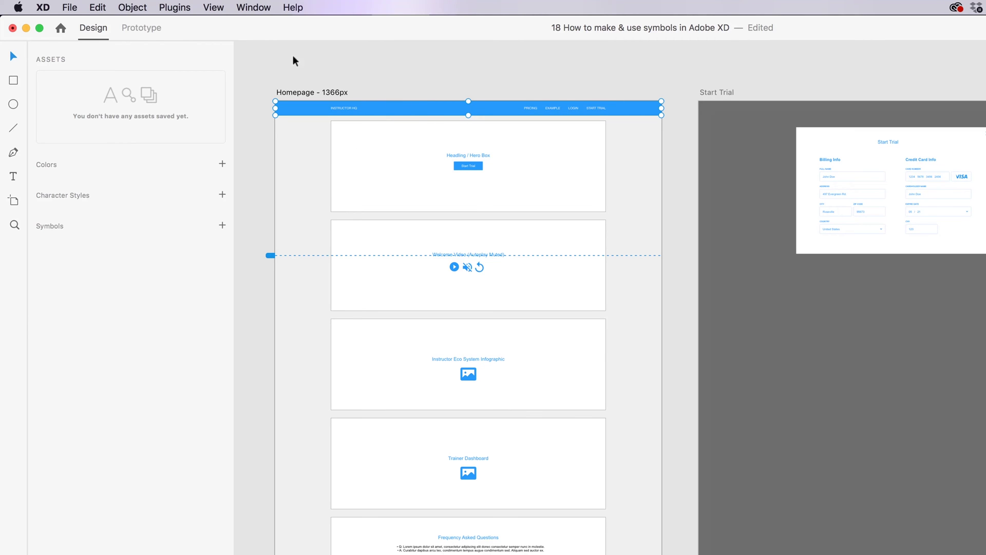
pyautogui.moveTo(418, 109); pyautogui.dragTo(407, 80)
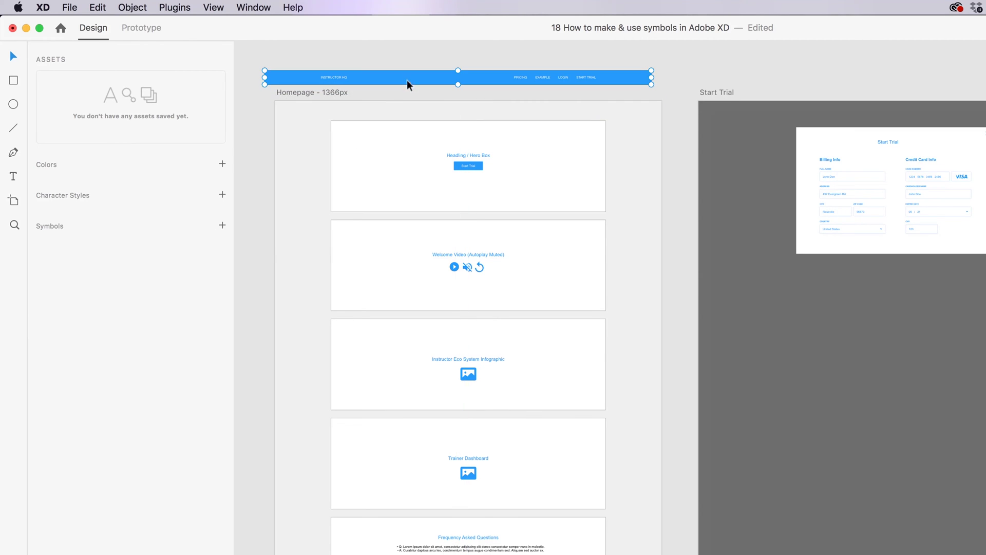
pyautogui.press('super+z')
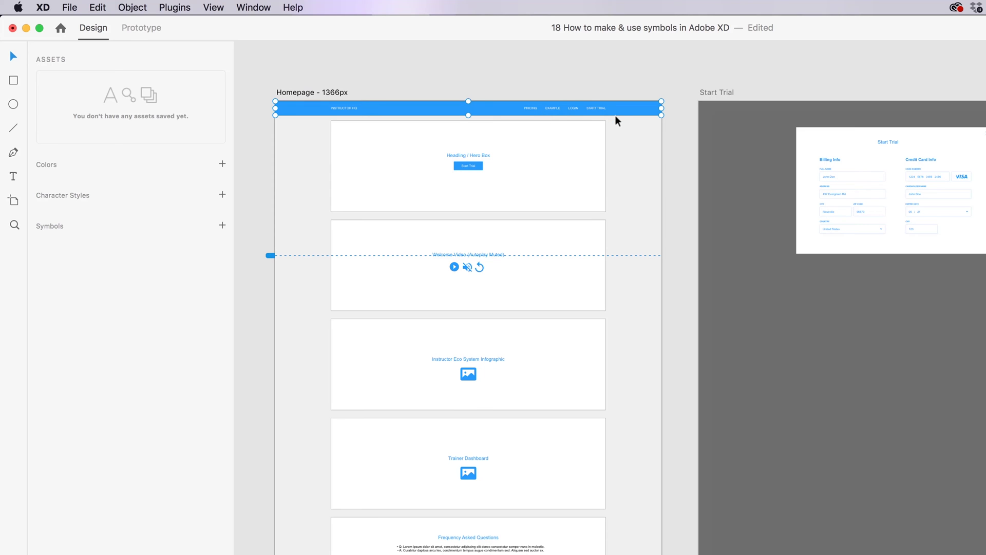
pyautogui.press('super+shift+z')
pyautogui.press('super+z')
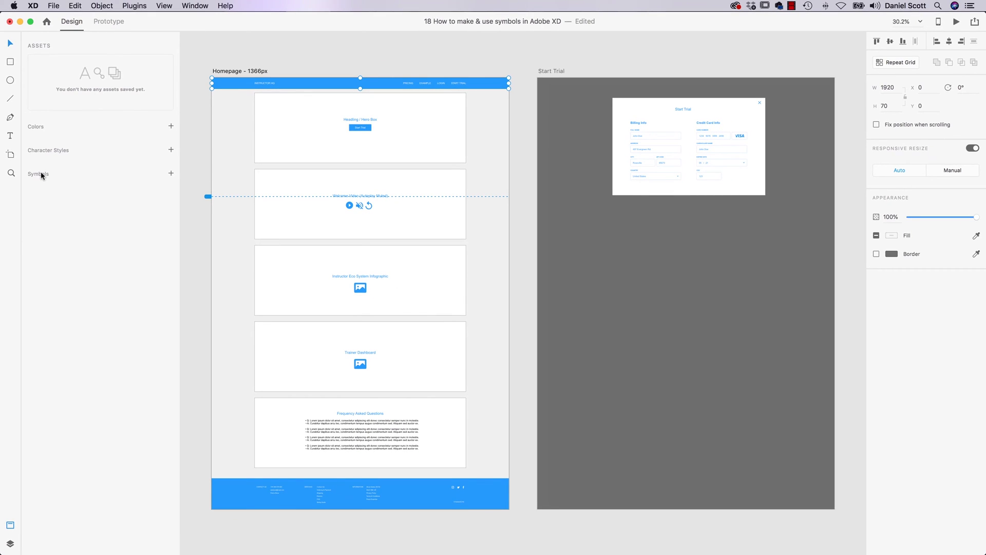
# Make the header bar a symbol and name it Top Nav.
pyautogui.click(171, 173)
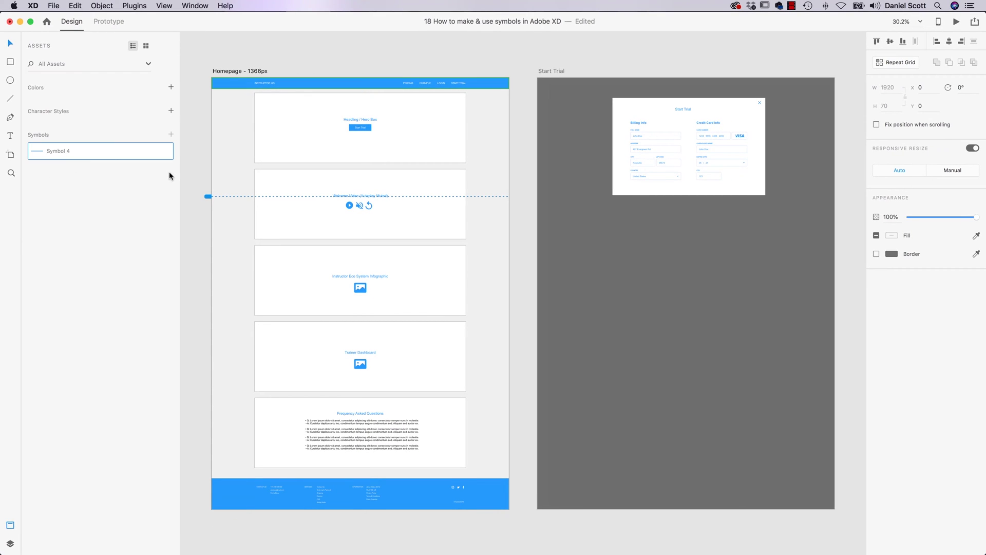
pyautogui.doubleClick(63, 153)
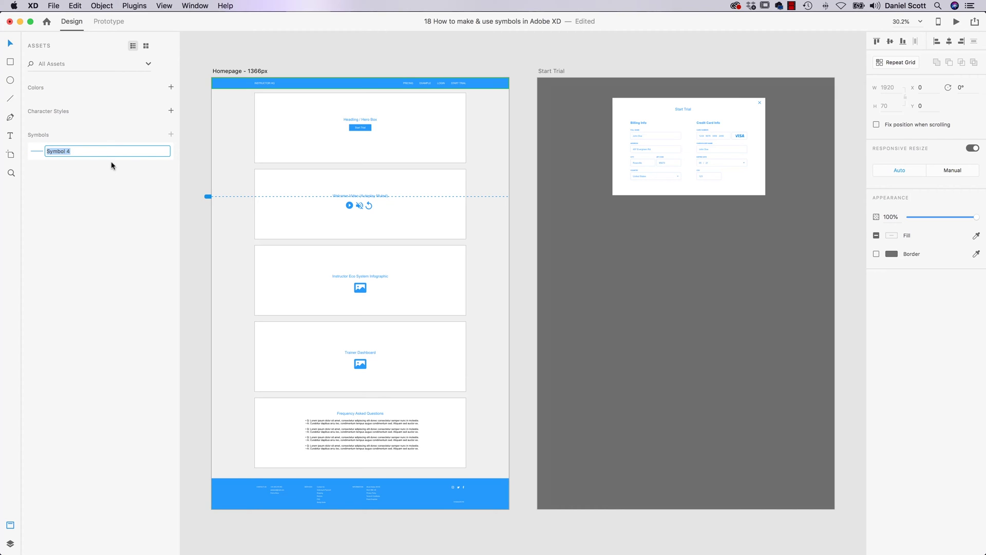
pyautogui.write('TOP')
pyautogui.press('Return')
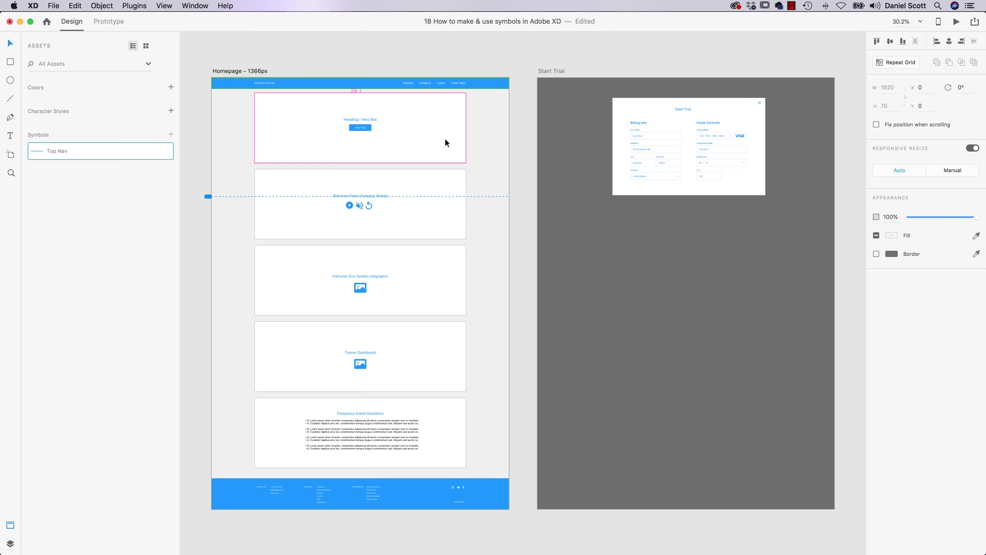
pyautogui.scroll(2, 444, 137)
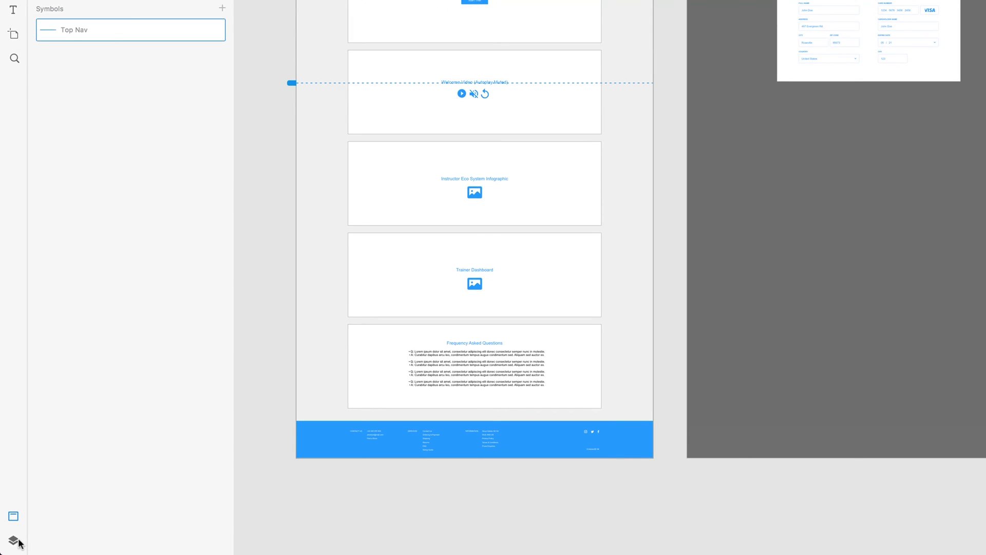
# Browse the Homepage layers and artboard options without duplicating anything.
pyautogui.click(12, 541)
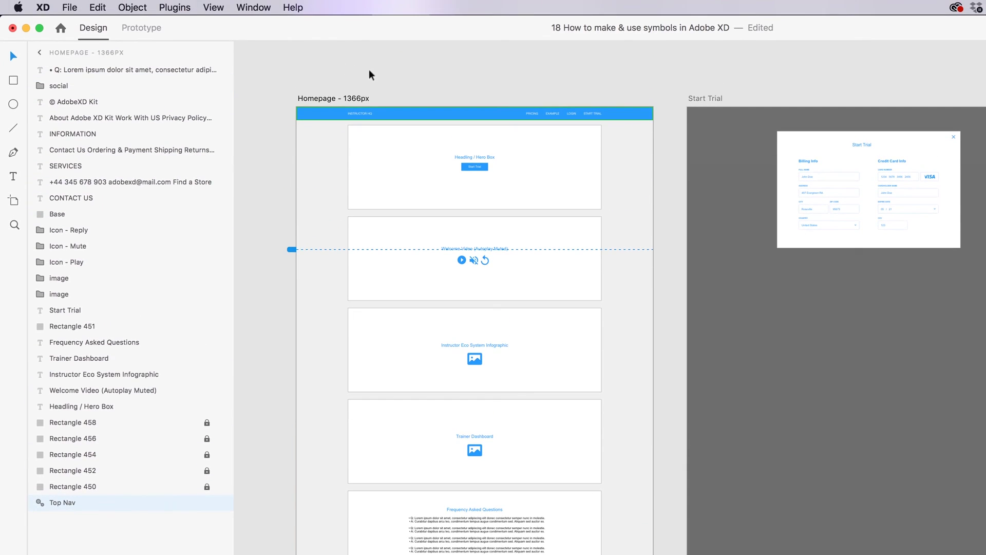
pyautogui.click(374, 58)
pyautogui.rightClick(51, 87)
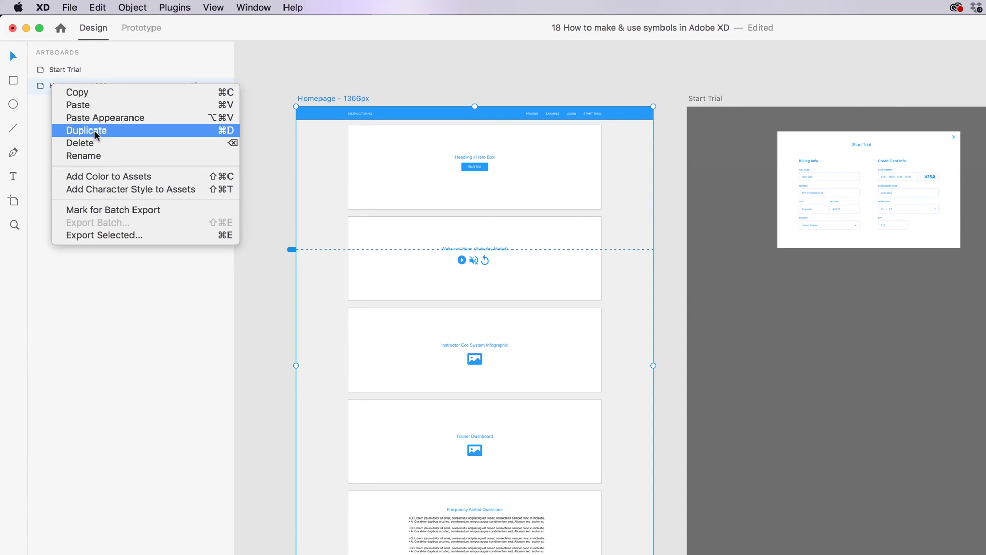
pyautogui.click(360, 70)
pyautogui.click(98, 6)
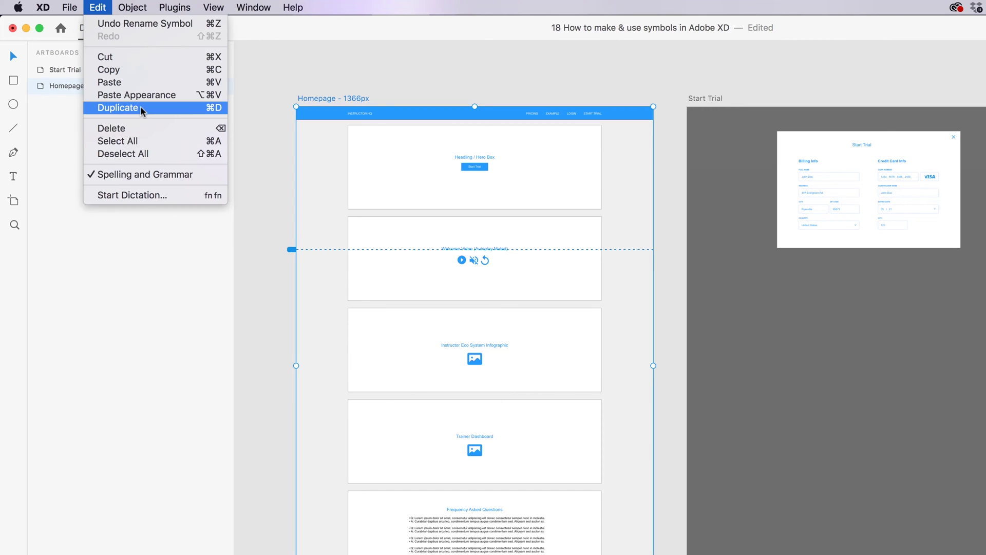
pyautogui.click(396, 95)
pyautogui.moveTo(733, 94); pyautogui.dragTo(694, 146)
pyautogui.hscroll(3, 697, 147)
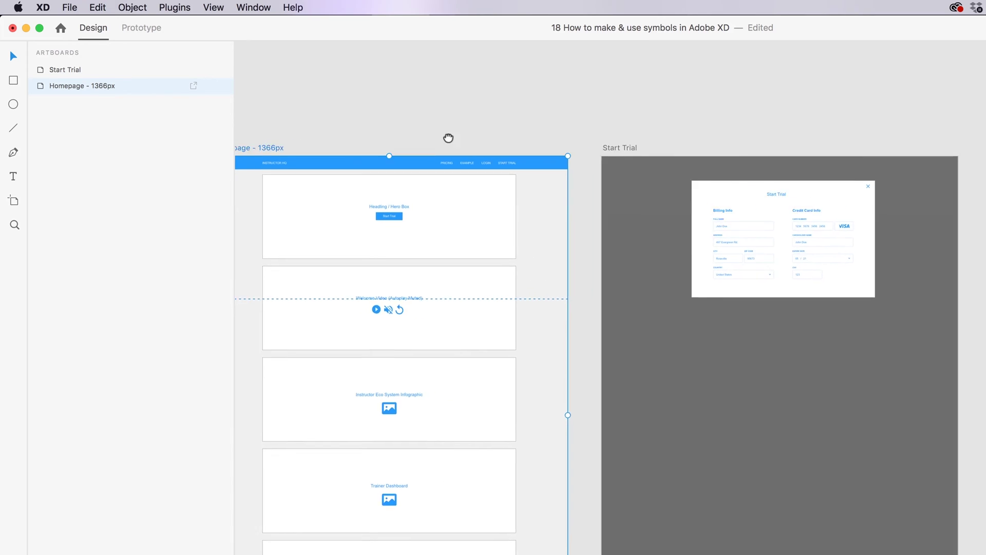
pyautogui.hscroll(-3, 544, 163)
pyautogui.scroll(2, 544, 163)
pyautogui.scroll(-5, 541, 165)
pyautogui.scroll(4, 526, 163)
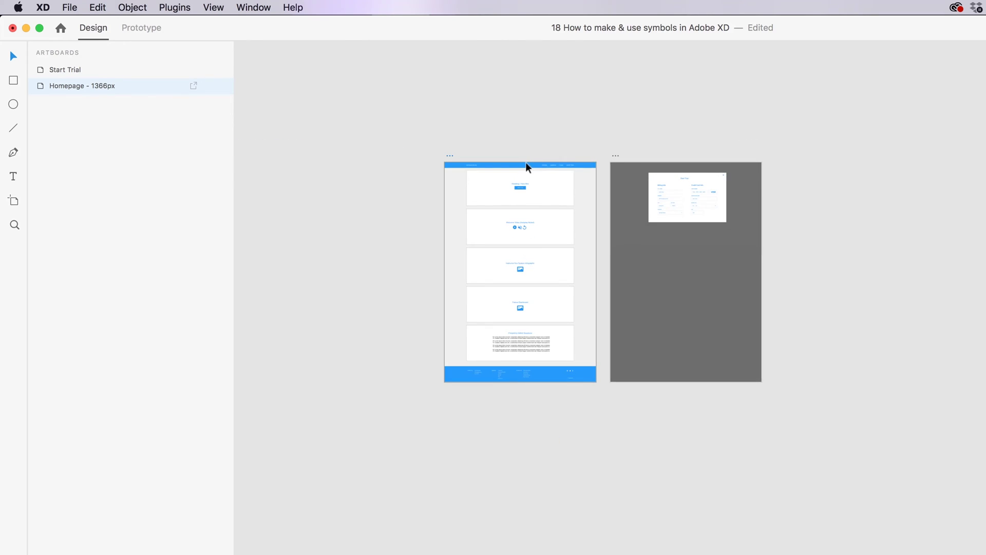
# Duplicate the Homepage artboard and delete the copy's content layers.
pyautogui.click(452, 157)
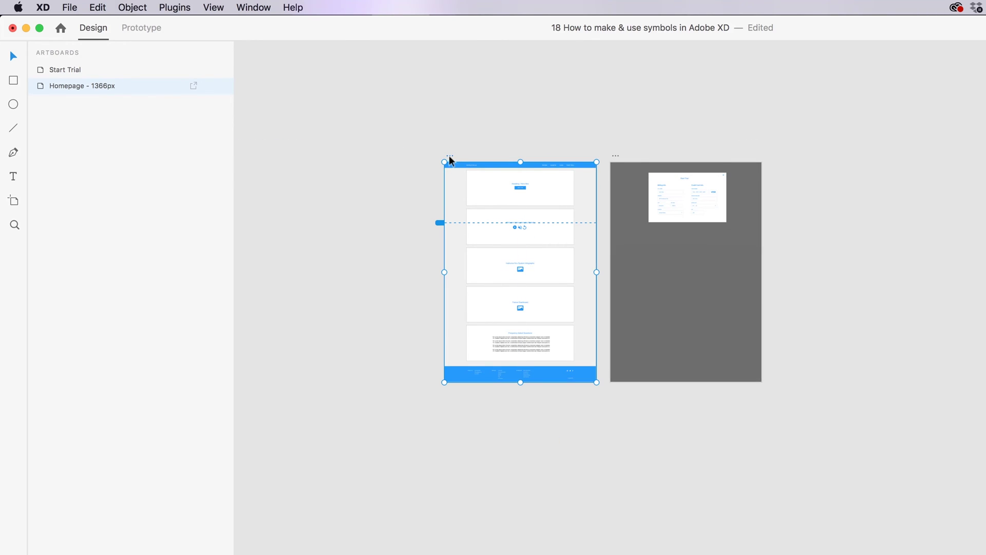
pyautogui.moveTo(450, 160); pyautogui.dragTo(781, 163)
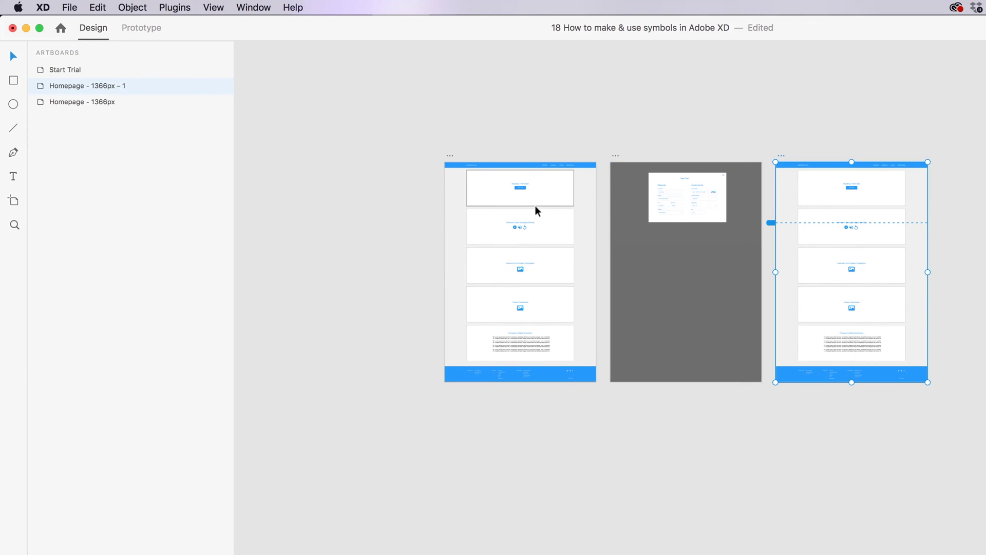
pyautogui.moveTo(967, 185); pyautogui.dragTo(803, 348)
pyautogui.press('Delete')
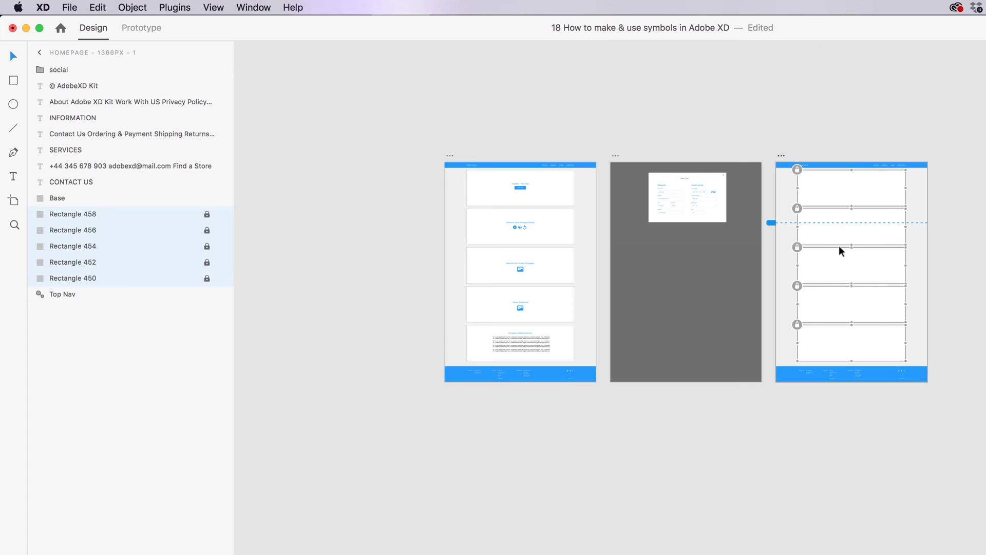
# Unlock and delete the five remaining rectangles from the copied artboard.
pyautogui.press('super+shift+y')
pyautogui.press('super+shift+y')
pyautogui.press('super+l')
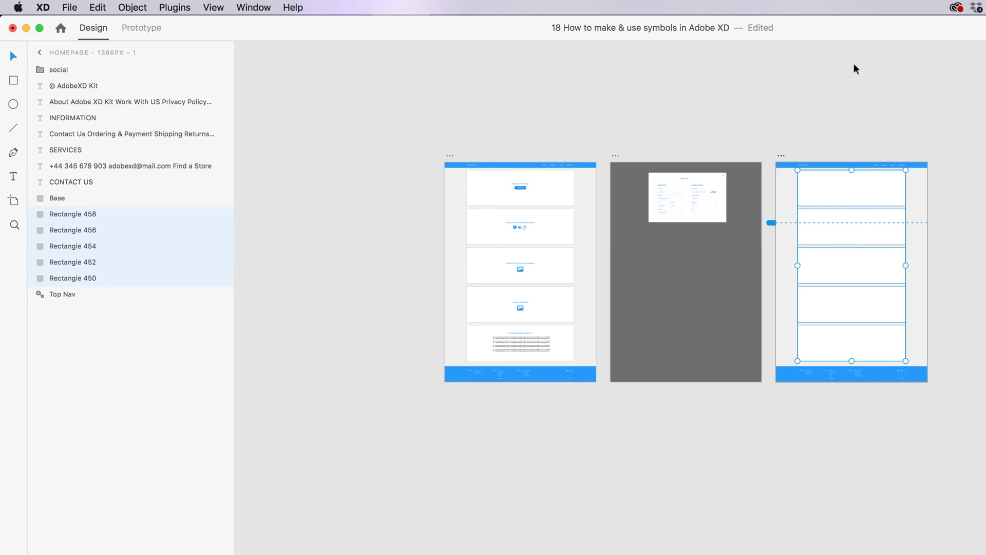
pyautogui.press('Delete')
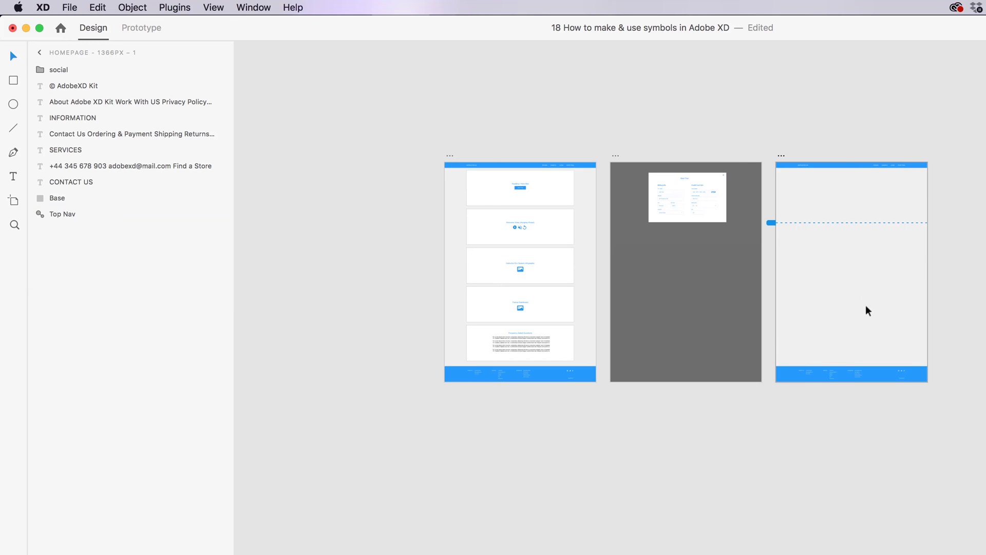
pyautogui.scroll(3, 833, 181)
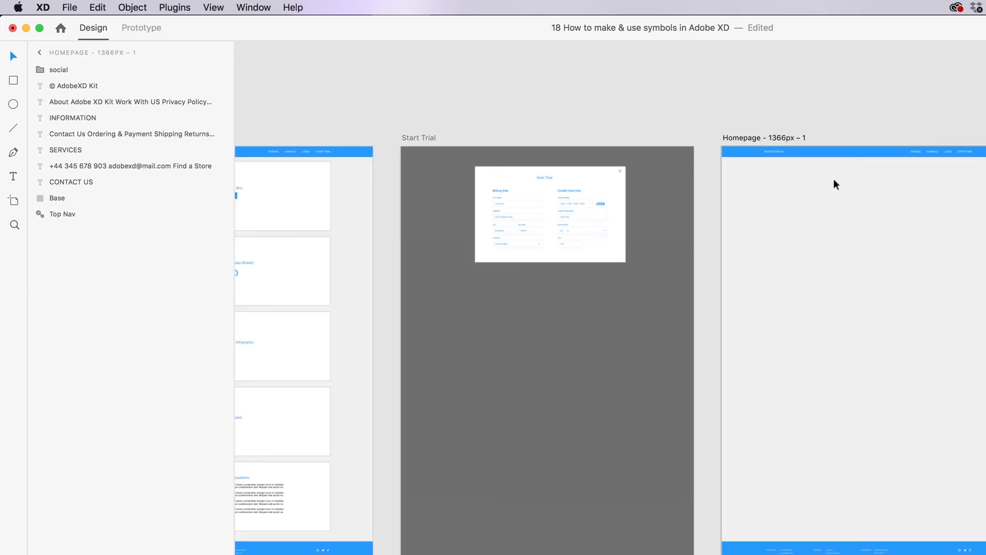
pyautogui.scroll(2, 834, 184)
pyautogui.click(732, 126)
# Name the copied artboard 'Dashboard'.
pyautogui.doubleClick(732, 126)
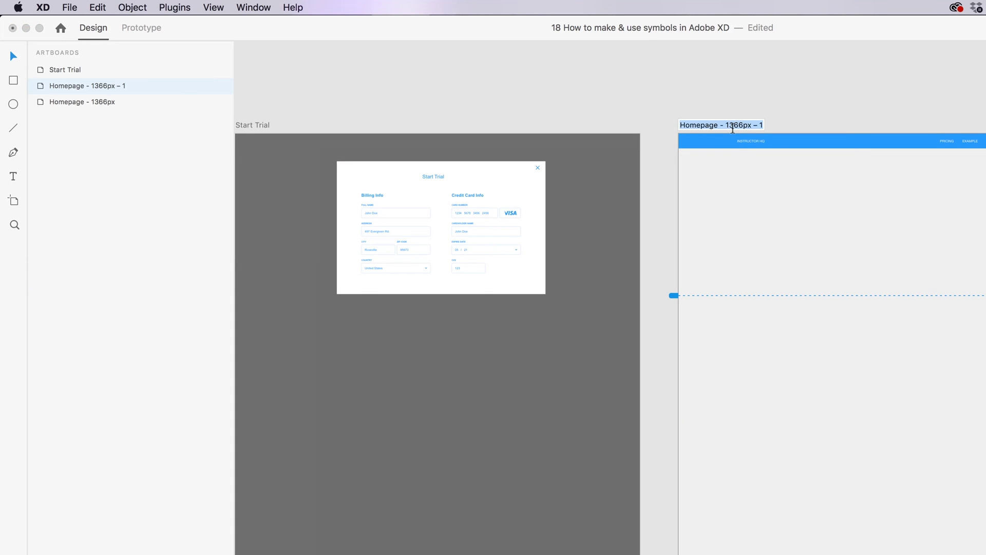
pyautogui.write('Dashboar')
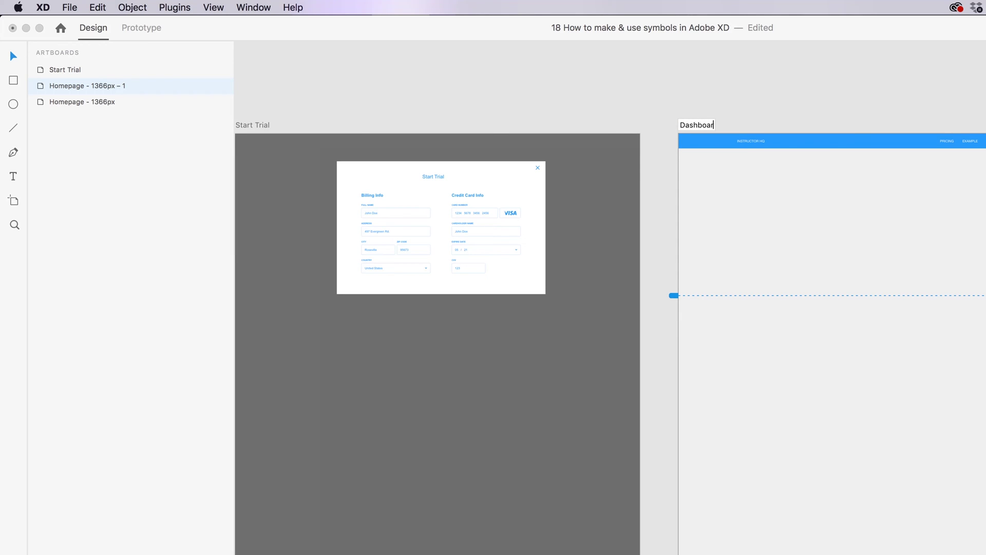
pyautogui.write('d')
pyautogui.press('Return')
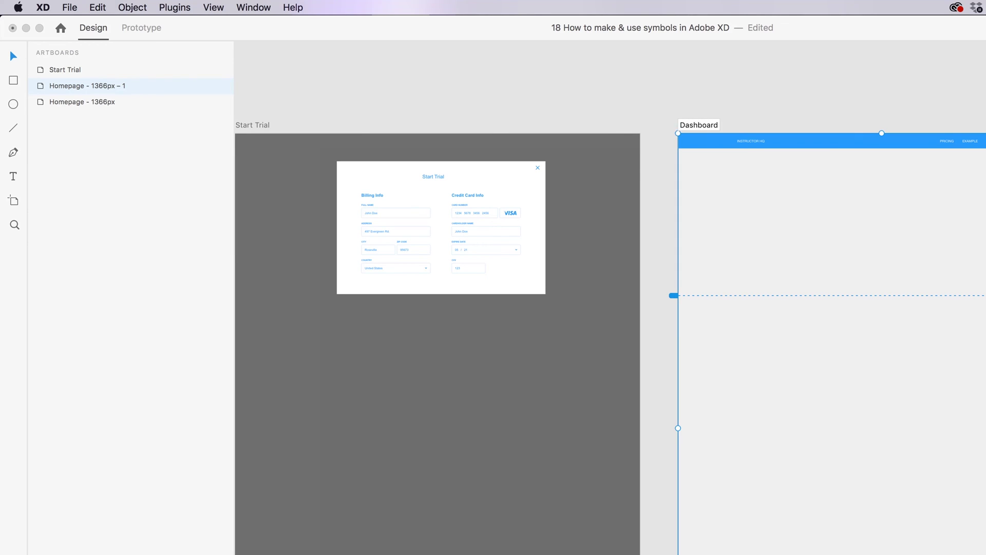
pyautogui.doubleClick(62, 86)
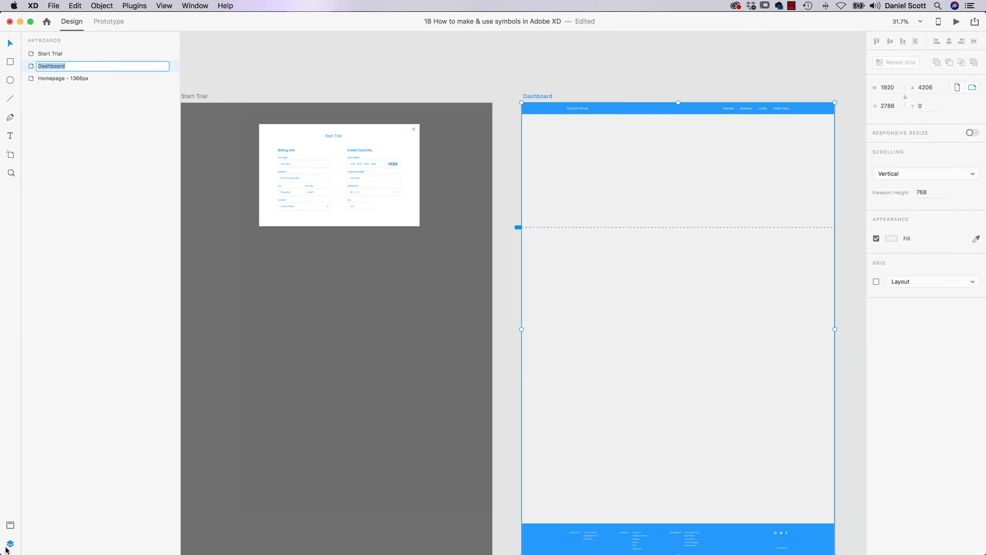
pyautogui.doubleClick(538, 97)
pyautogui.press('Return')
pyautogui.click(611, 110)
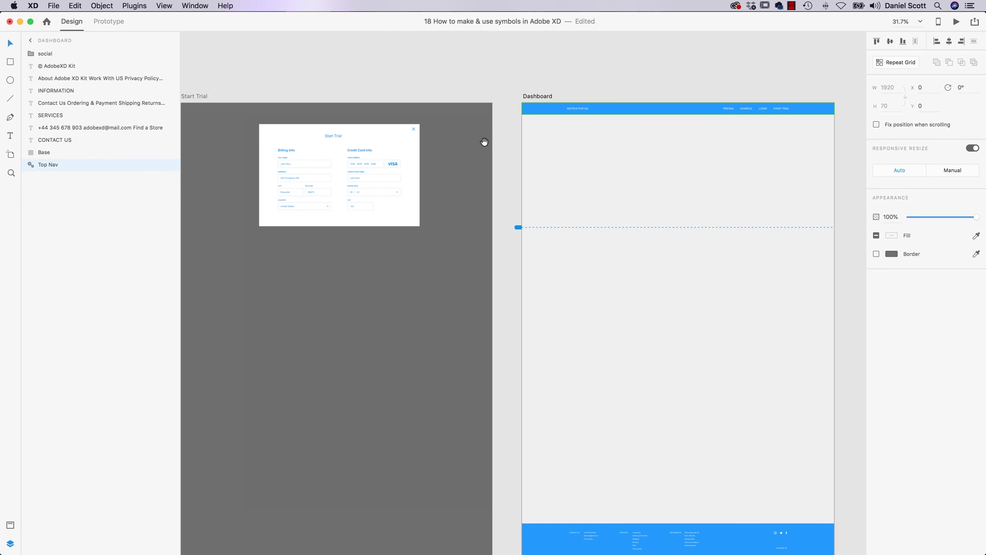
pyautogui.hscroll(-10, 483, 142)
# Replace the Homepage Top Nav's LOGIN text with SIGN IN.
pyautogui.scroll(10, 451, 168)
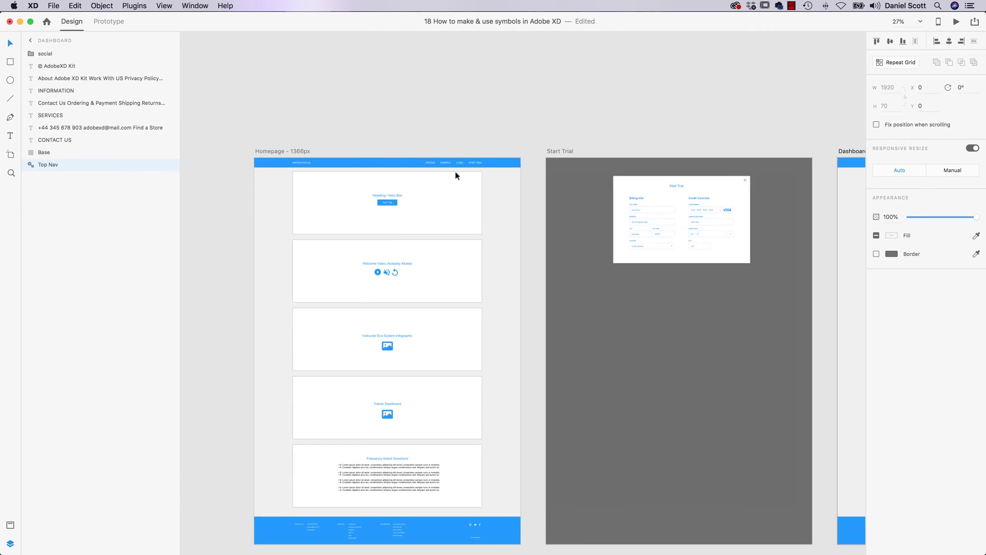
pyautogui.scroll(2, 490, 235)
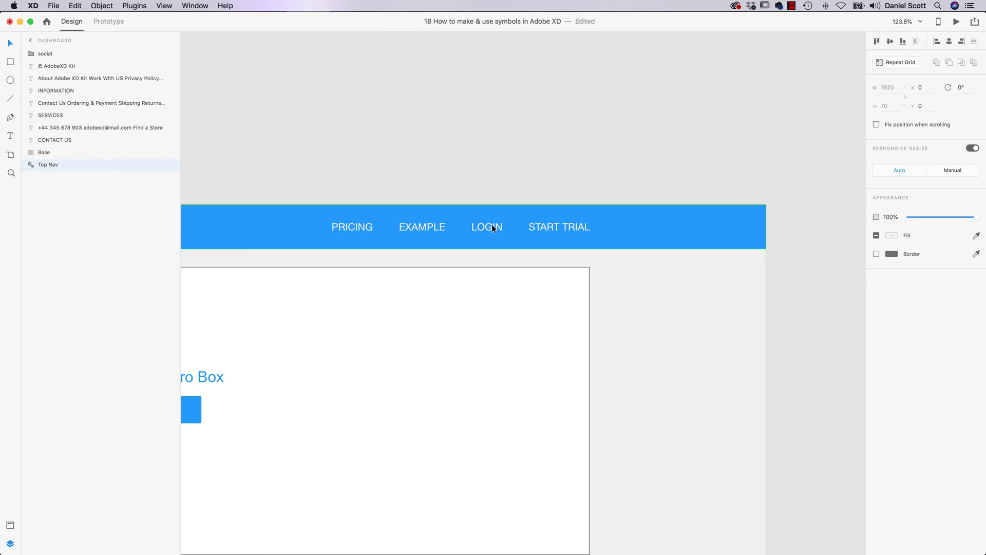
pyautogui.click(491, 225)
pyautogui.doubleClick(492, 225)
pyautogui.doubleClick(494, 229)
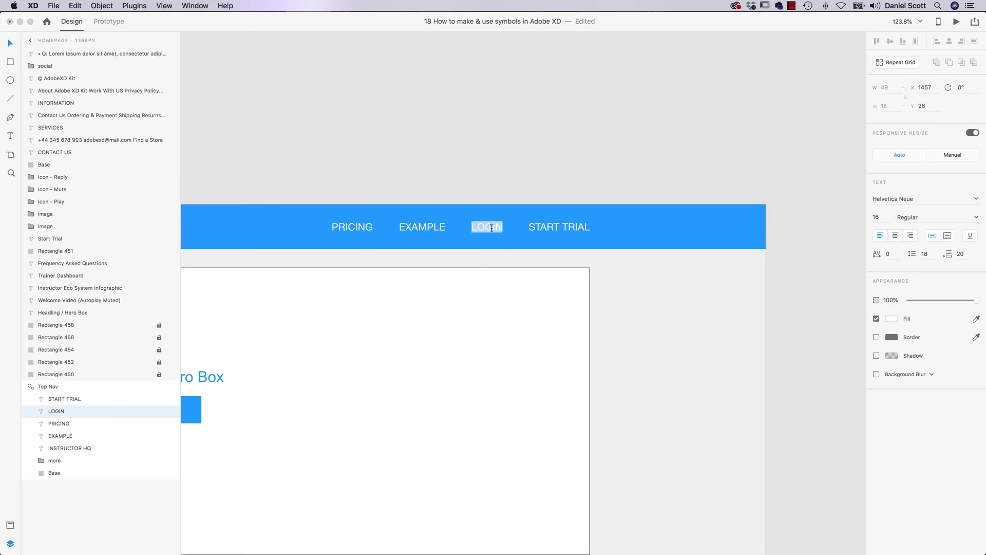
pyautogui.click(491, 228)
pyautogui.hotkey('shift', 'Left')
pyautogui.tripleClick(480, 226)
pyautogui.write('sign')
pyautogui.press('BackSpace')
pyautogui.press('BackSpace')
pyautogui.press('BackSpace')
pyautogui.press('BackSpace')
pyautogui.write('SING')
pyautogui.write(' IN')
pyautogui.press('Escape')
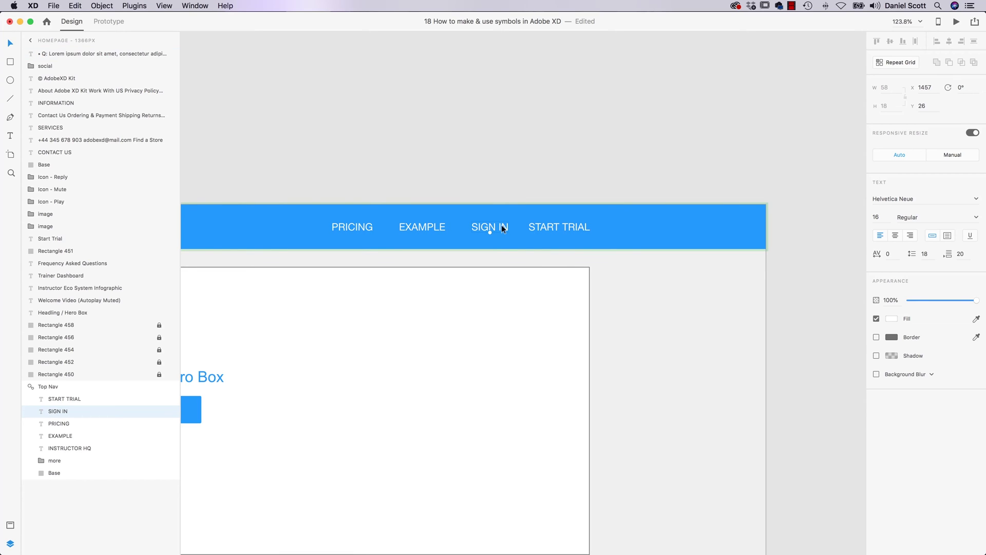
# Space SIGN IN evenly between EXAMPLE and START TRIAL.
pyautogui.moveTo(501, 224); pyautogui.dragTo(500, 224)
pyautogui.press('Escape')
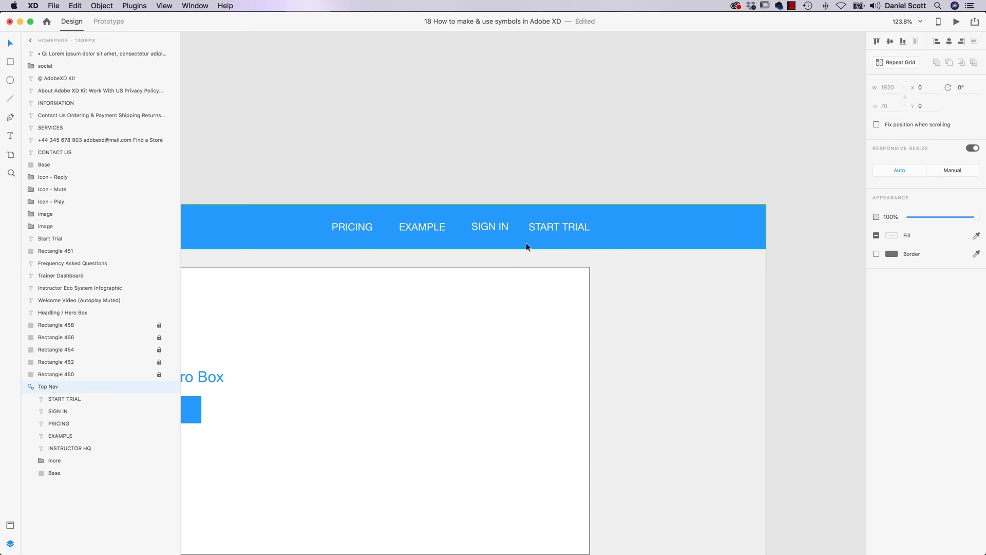
pyautogui.moveTo(536, 219); pyautogui.dragTo(522, 210)
pyautogui.press('super+z')
pyautogui.doubleClick(487, 228)
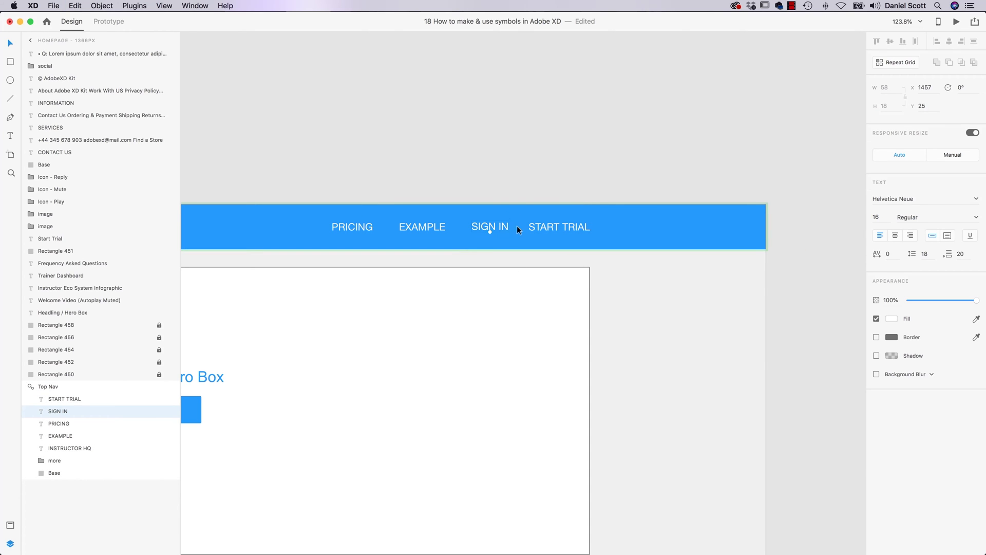
pyautogui.moveTo(500, 225); pyautogui.dragTo(502, 225)
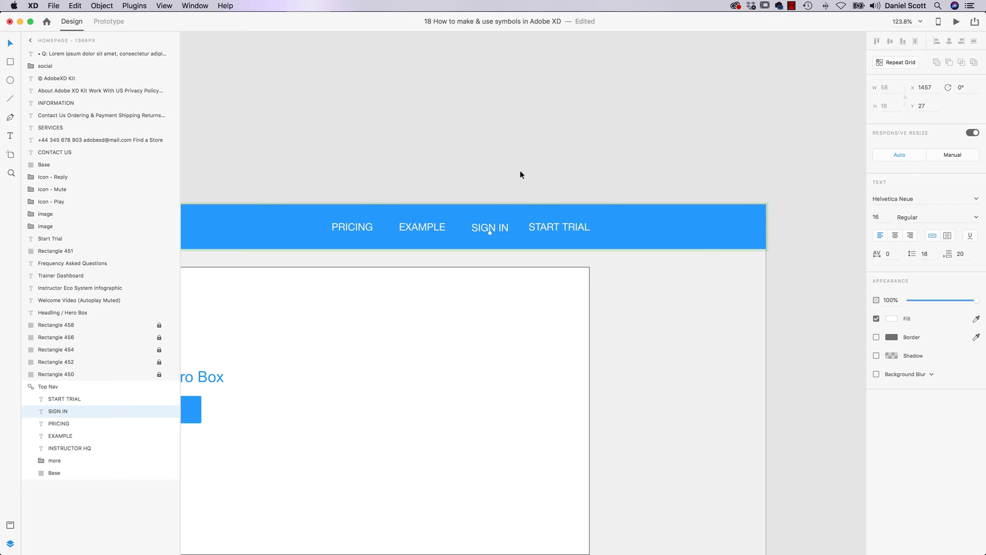
pyautogui.click(662, 296)
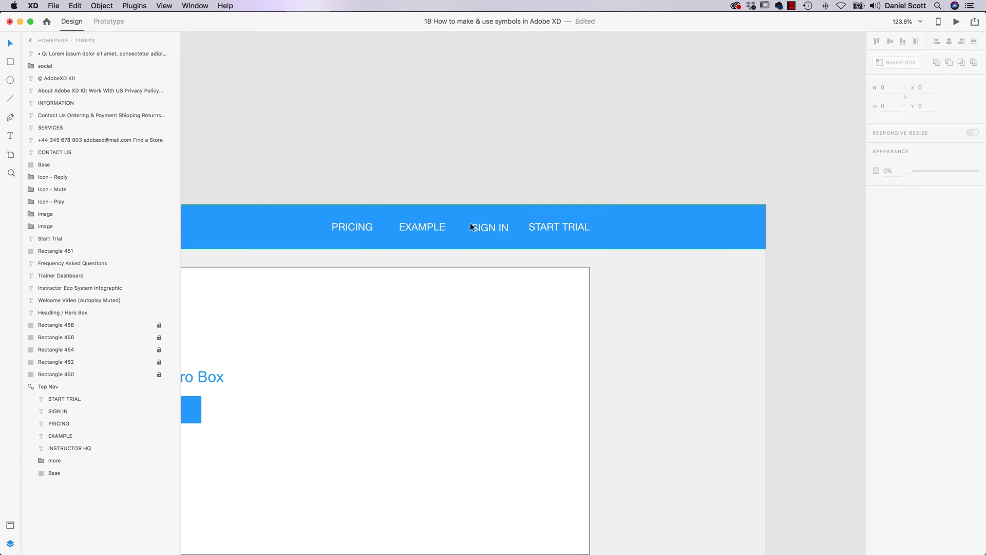
# Push the Homepage Top Nav's SIGN IN overrides to every Top Nav instance.
pyautogui.moveTo(803, 264); pyautogui.dragTo(480, 273)
pyautogui.hscroll(15, 480, 273)
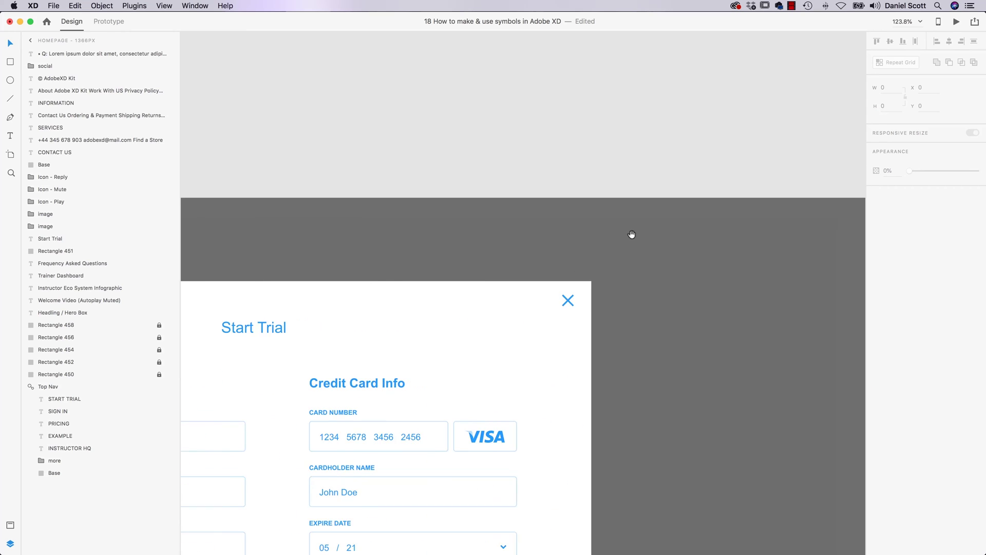
pyautogui.hscroll(15, 690, 263)
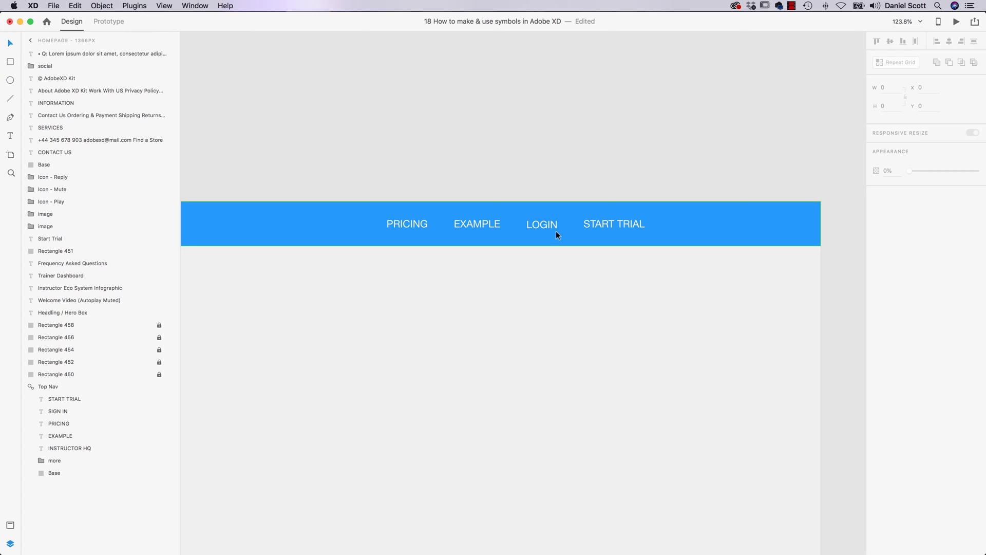
pyautogui.hscroll(-10, 436, 255)
pyautogui.hscroll(10, 513, 271)
pyautogui.hscroll(-5, 438, 280)
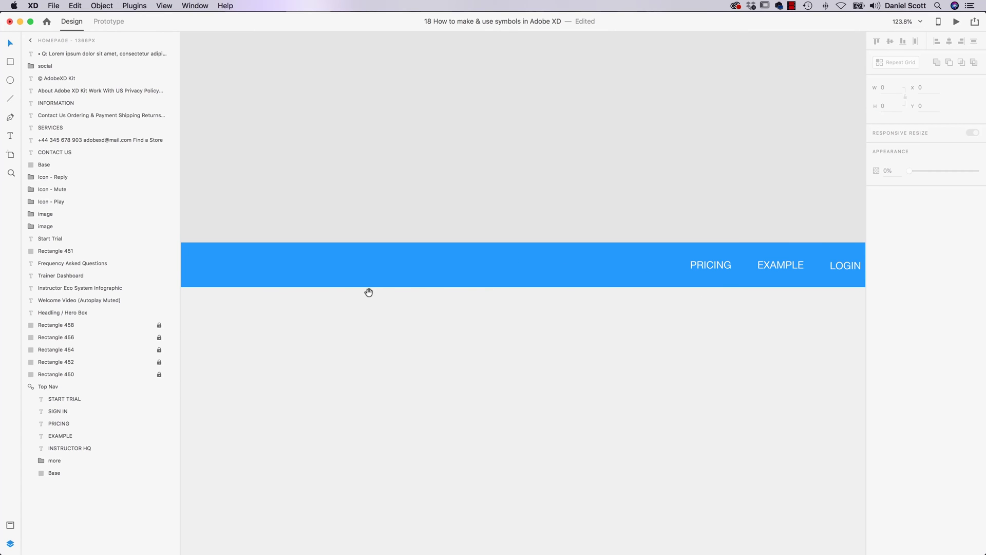
pyautogui.press('super+0')
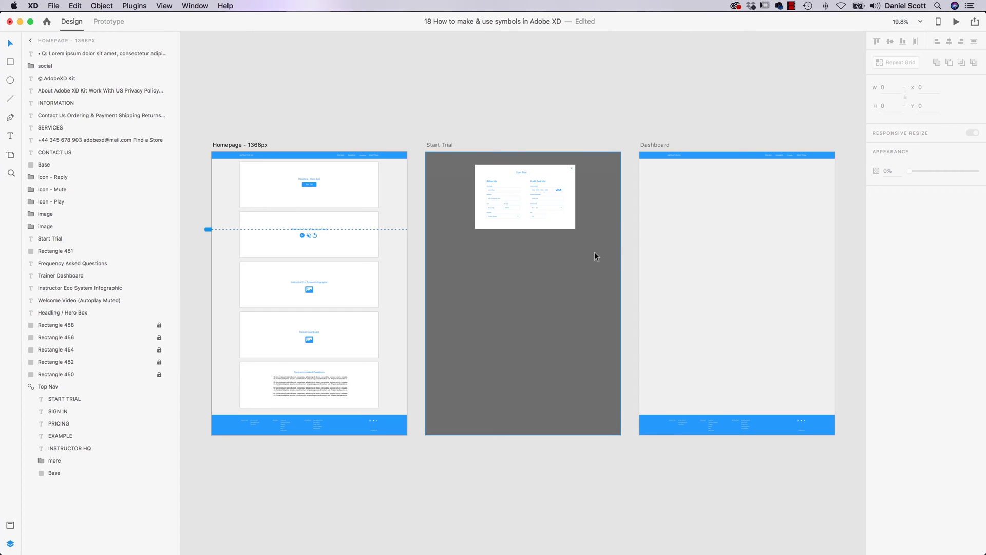
pyautogui.click(325, 155)
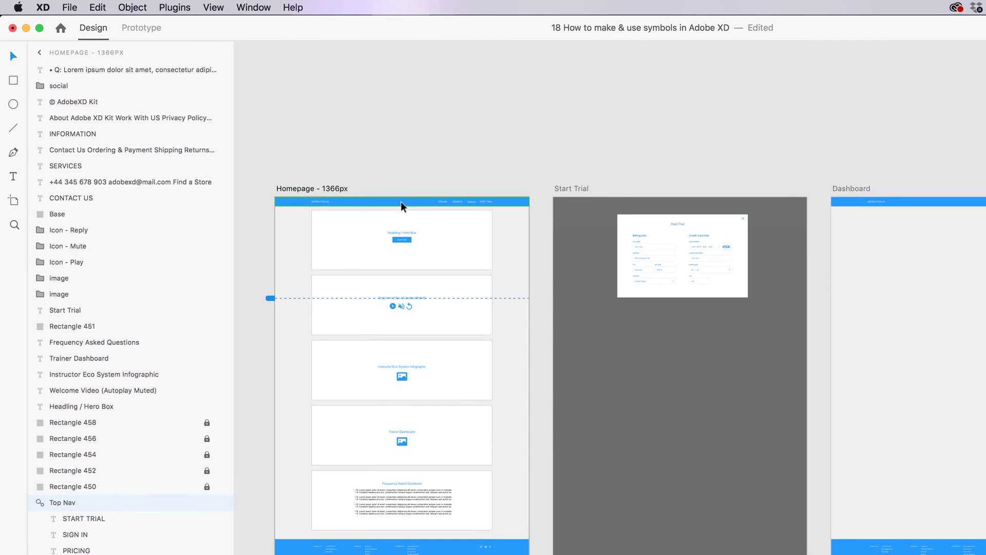
pyautogui.rightClick(401, 205)
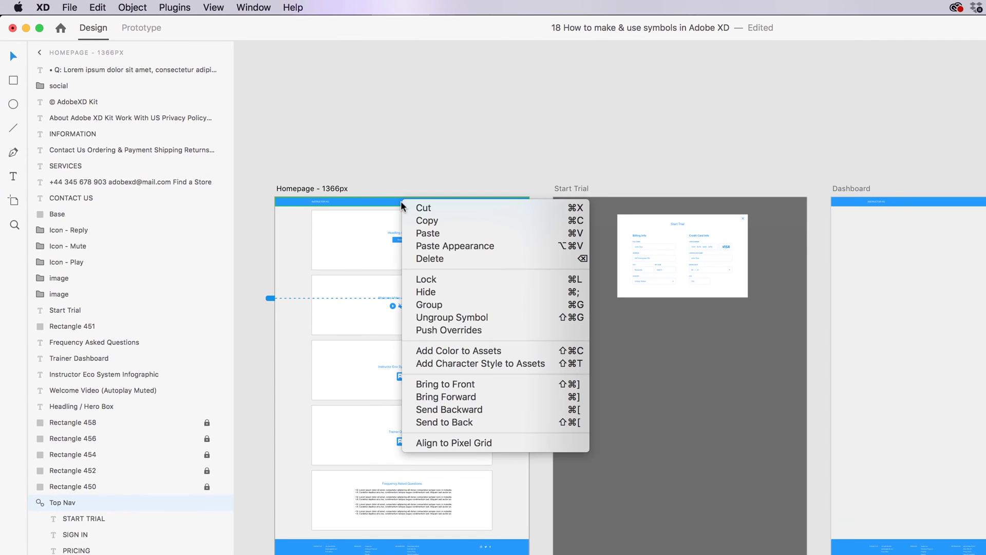
pyautogui.click(436, 329)
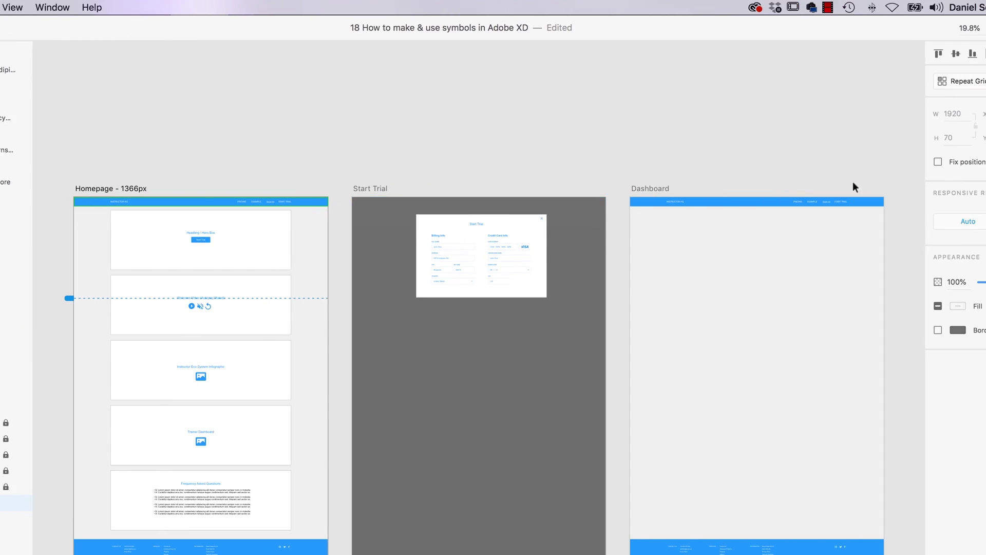
pyautogui.scroll(10, 731, 202)
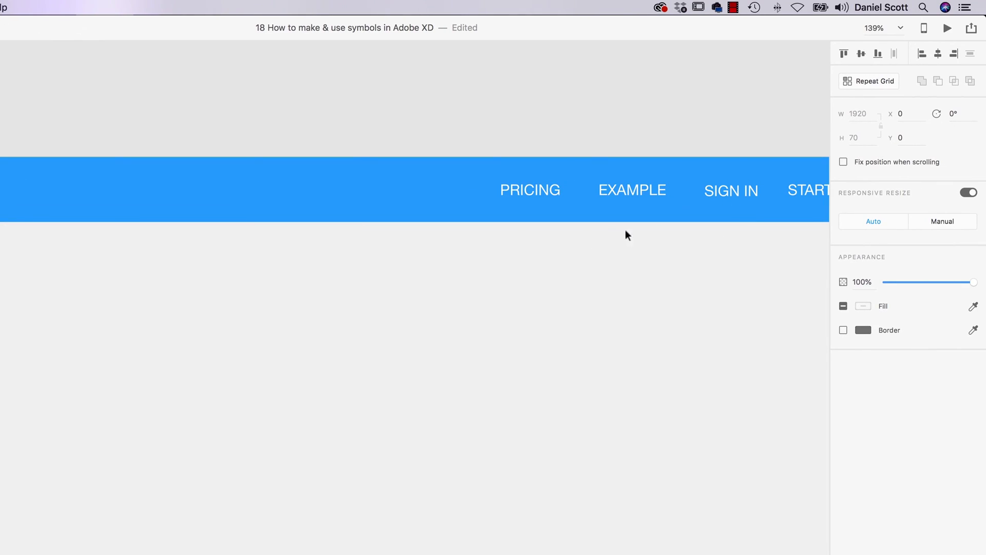
pyautogui.scroll(-10, 394, 197)
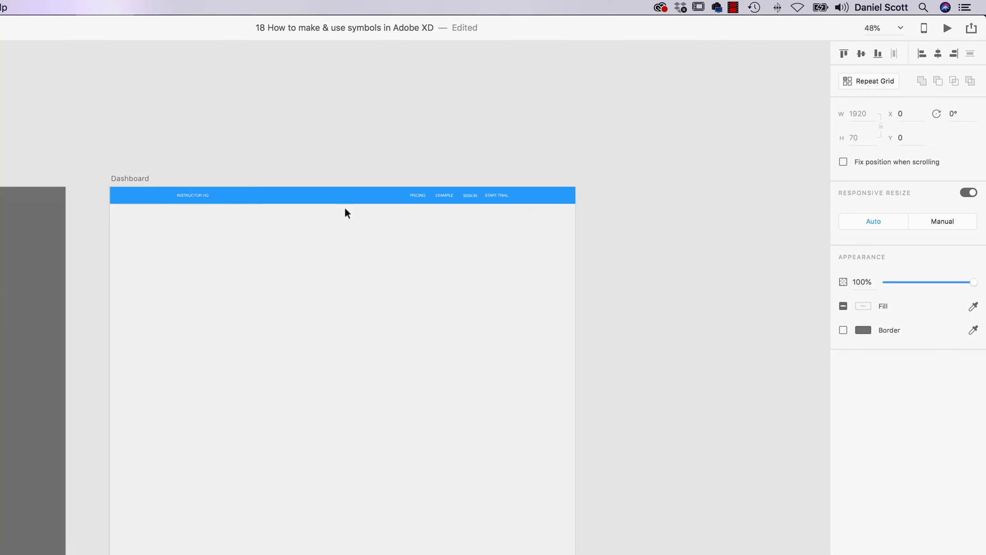
pyautogui.moveTo(216, 249); pyautogui.dragTo(544, 308)
pyautogui.hscroll(-3, 307, 293)
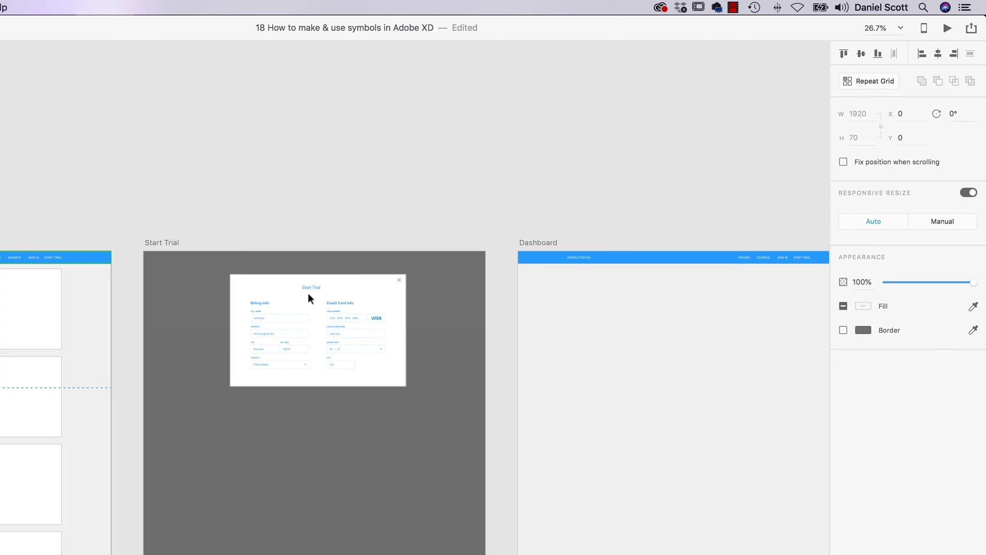
pyautogui.scroll(-2, 309, 293)
pyautogui.press('super+y')
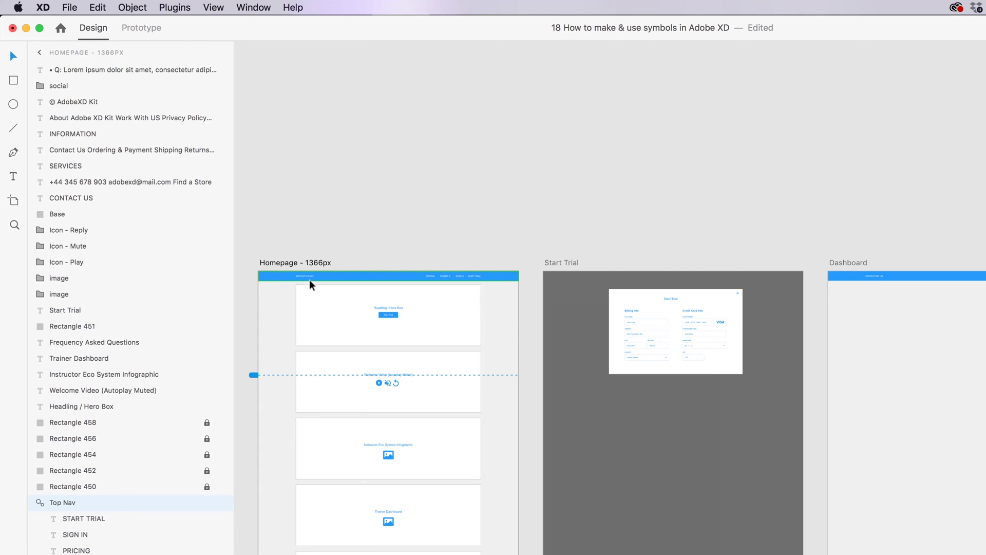
pyautogui.click(313, 280)
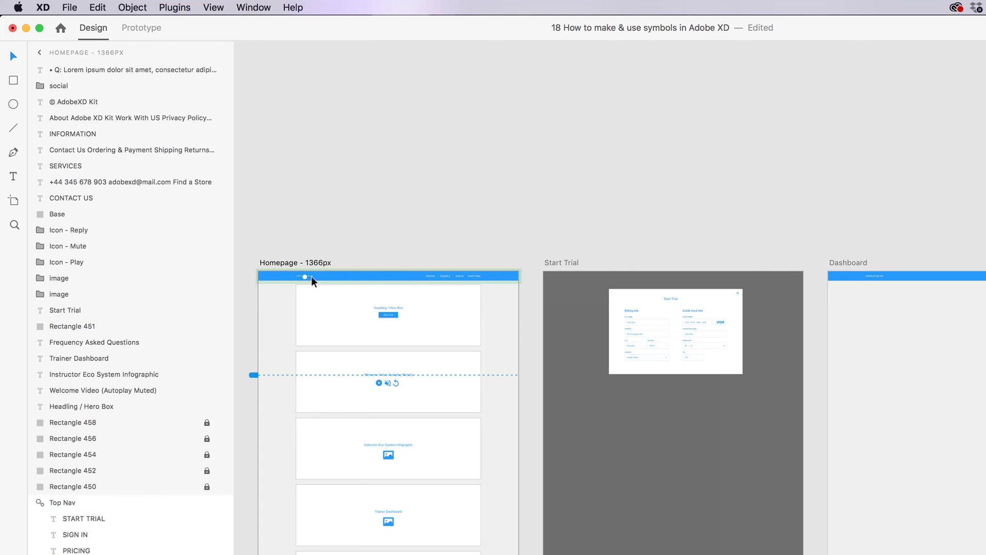
pyautogui.moveTo(313, 281)
pyautogui.mouseDown()
pyautogui.moveTo(328, 280)
pyautogui.moveTo(310, 280)
pyautogui.mouseUp()
pyautogui.click(281, 296)
pyautogui.click(282, 278)
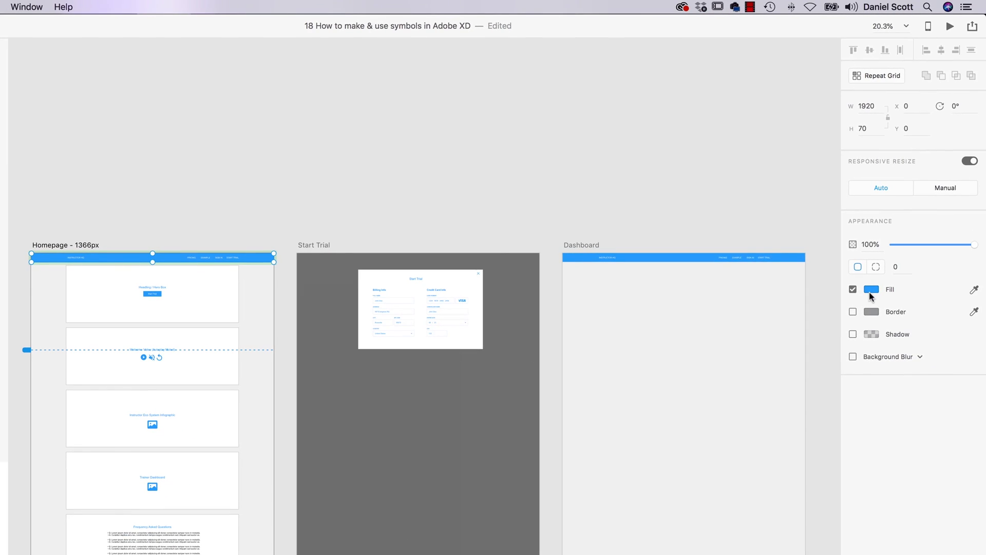
pyautogui.click(935, 293)
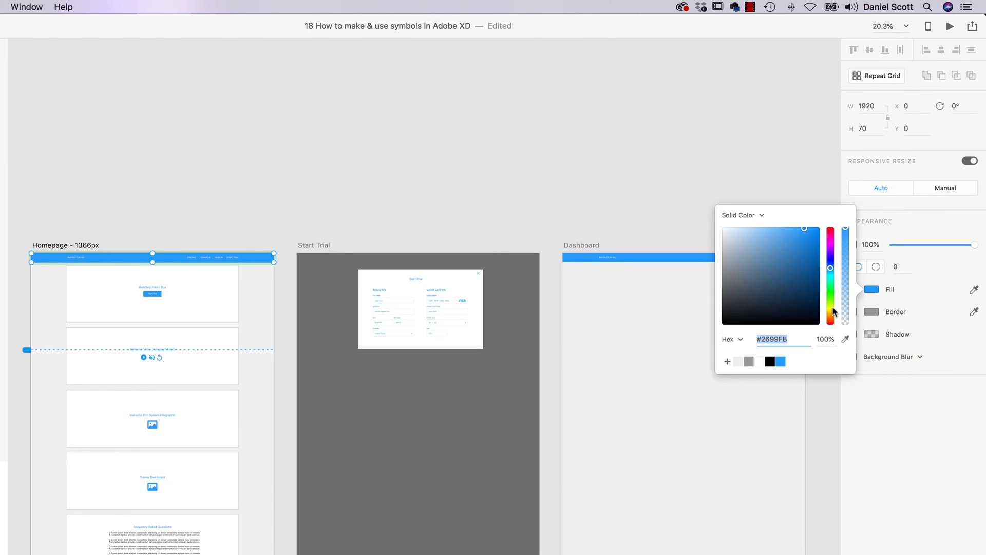
pyautogui.click(894, 311)
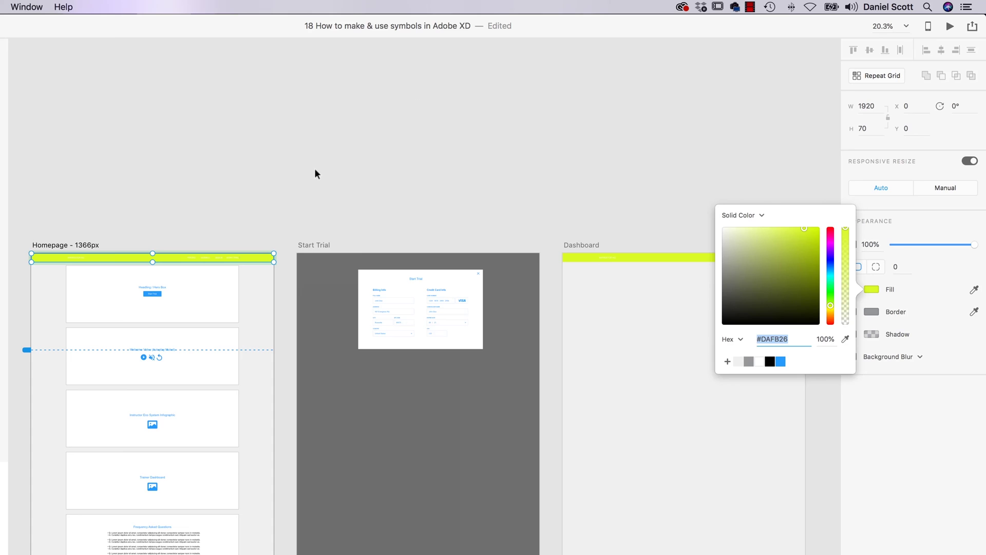
pyautogui.press('super+z')
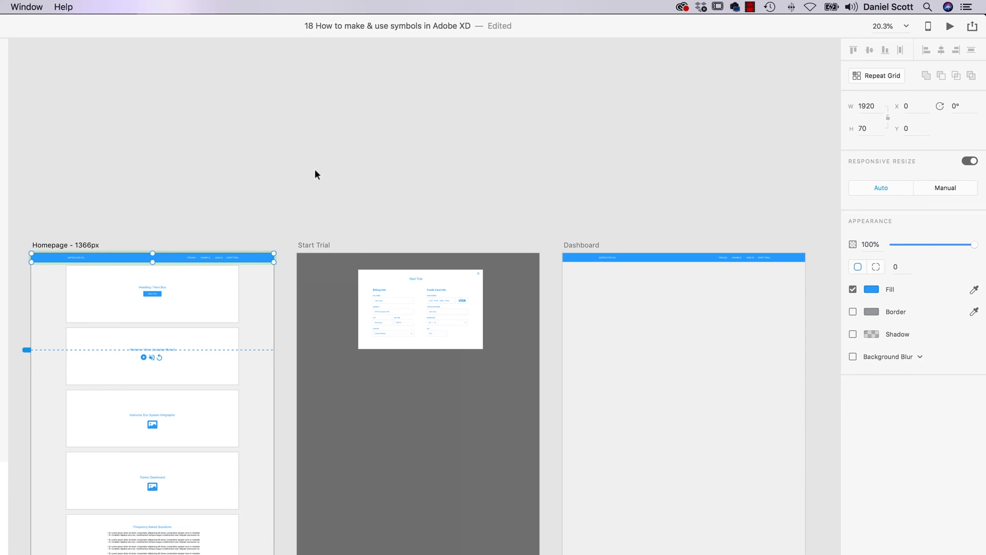
pyautogui.click(296, 195)
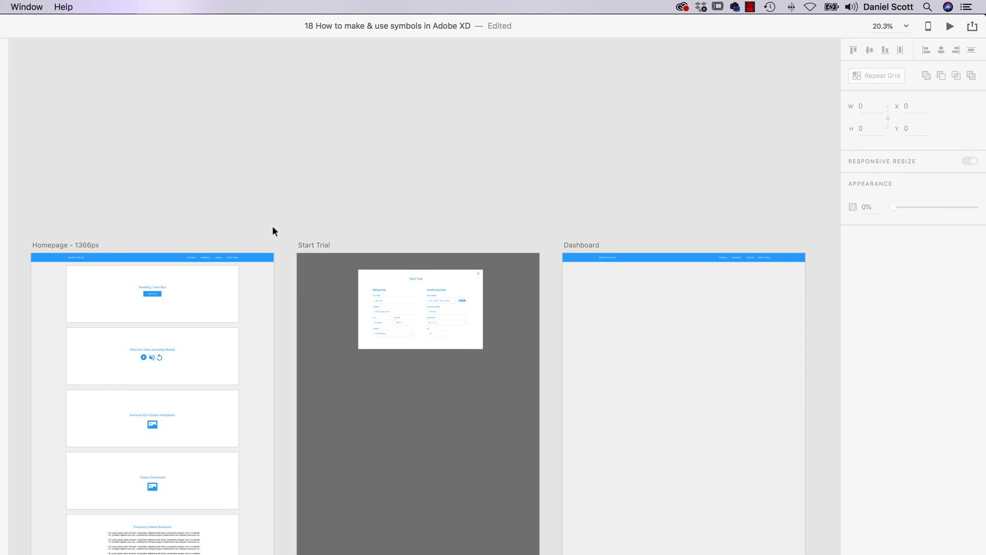
# Make the Homepage footer a symbol named Footer.
pyautogui.click(645, 257)
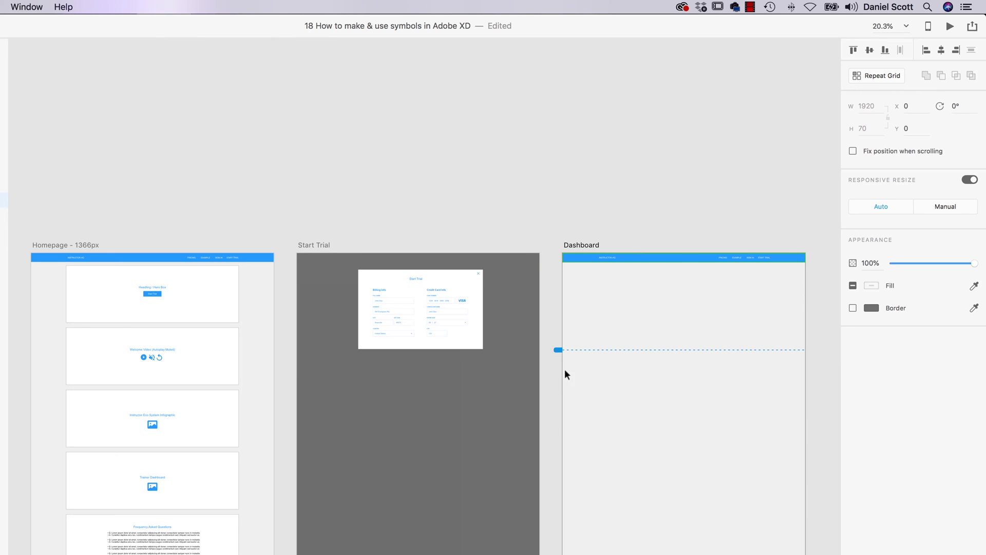
pyautogui.moveTo(558, 424); pyautogui.dragTo(704, 282)
pyautogui.moveTo(415, 481); pyautogui.dragTo(160, 428)
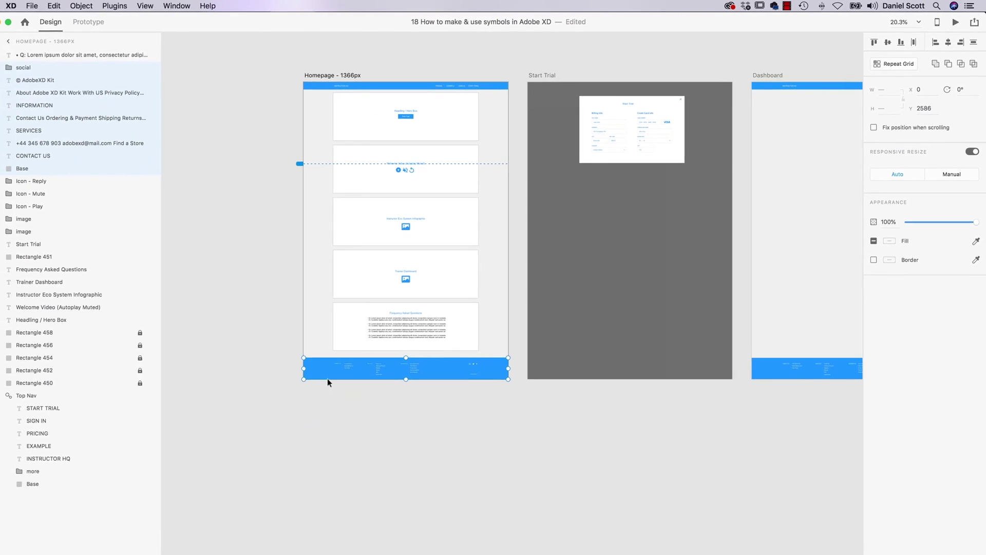
pyautogui.click(10, 524)
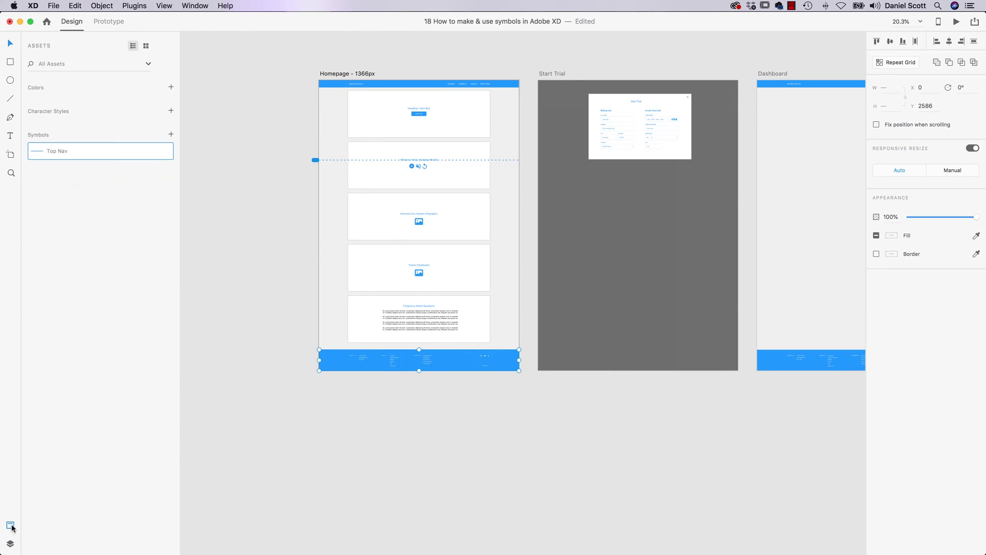
pyautogui.click(171, 134)
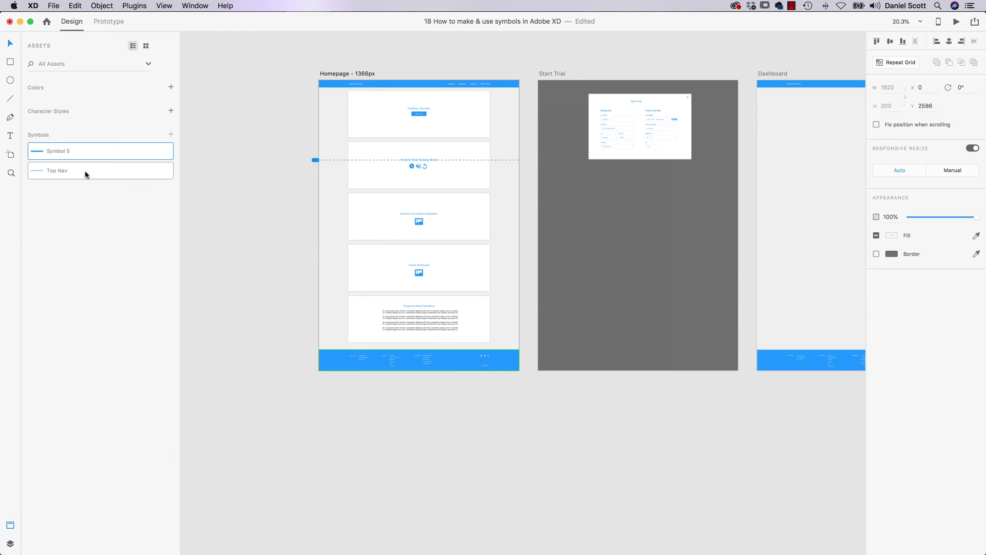
pyautogui.doubleClick(63, 153)
pyautogui.write('Footer')
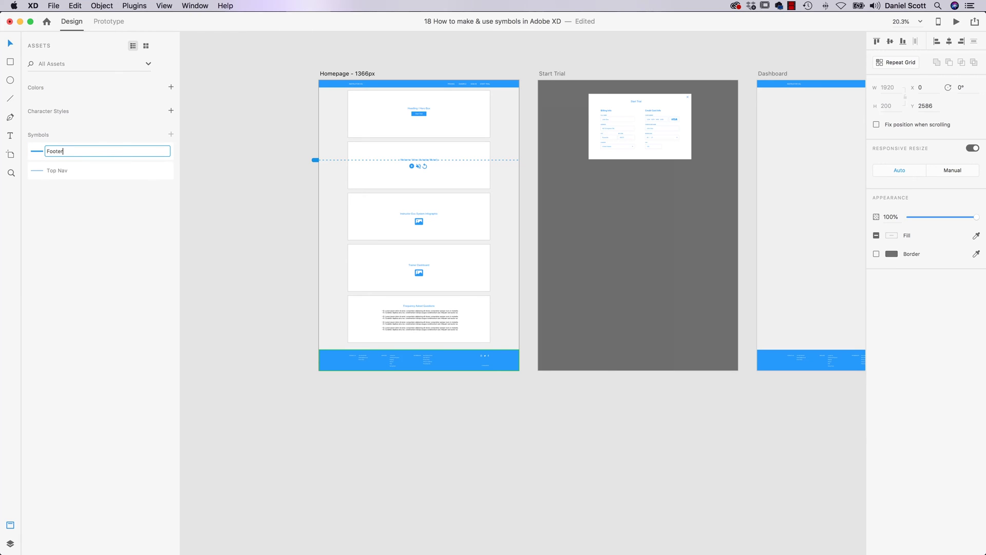
pyautogui.press('Return')
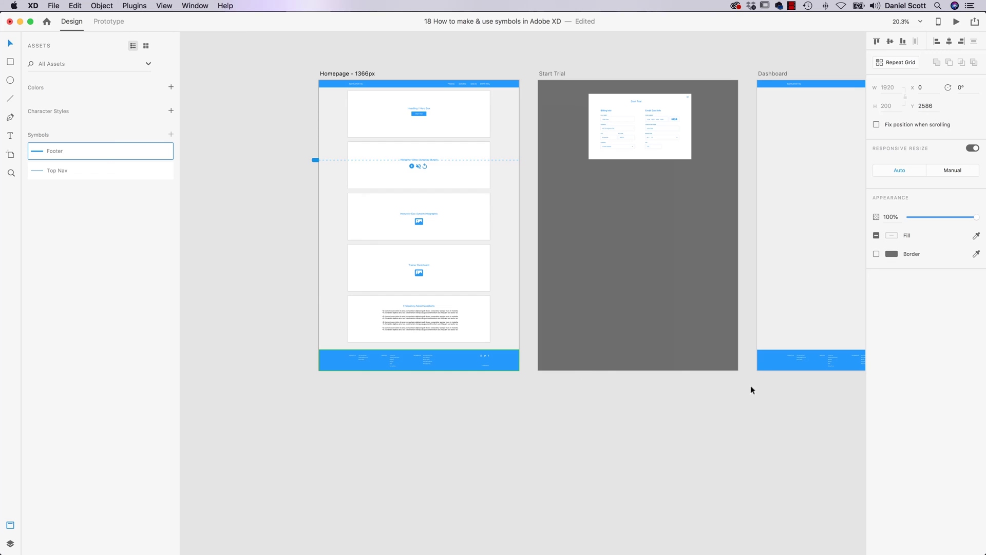
# Try a lime green fill on the Homepage footer, then undo it.
pyautogui.doubleClick(800, 358)
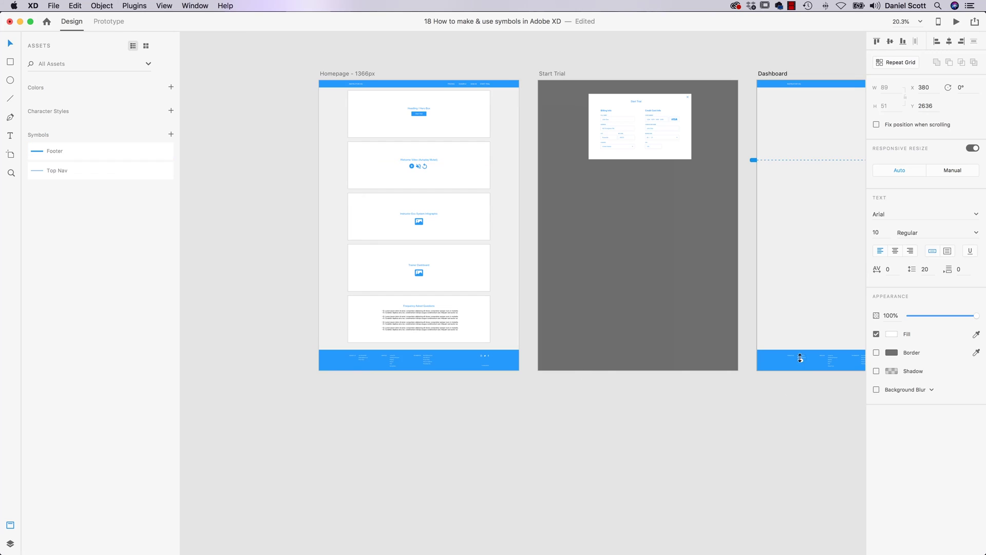
pyautogui.click(509, 361)
pyautogui.click(892, 238)
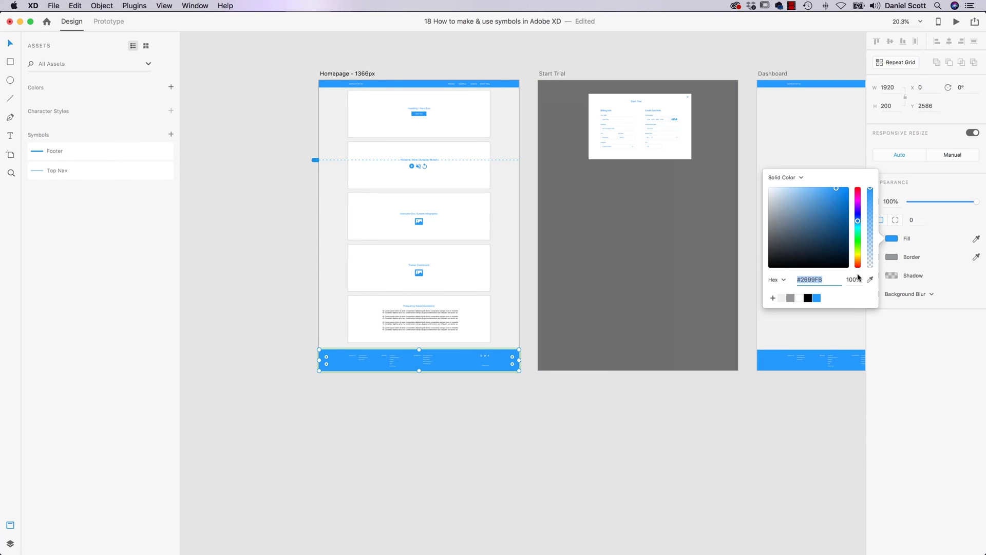
pyautogui.click(860, 258)
pyautogui.click(751, 401)
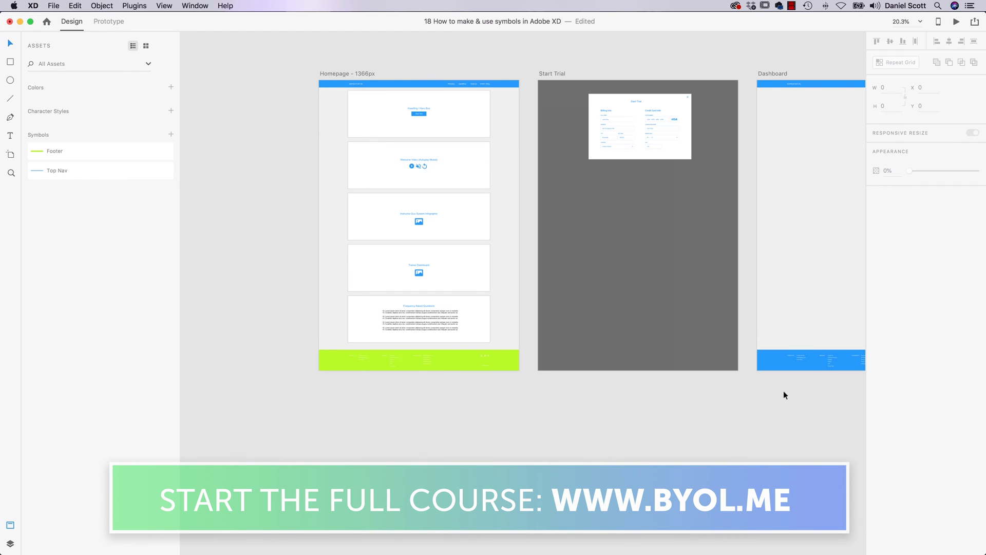
pyautogui.press('super+z')
# Delete the Dashboard's old footer.
pyautogui.click(501, 409)
pyautogui.hscroll(5, 502, 409)
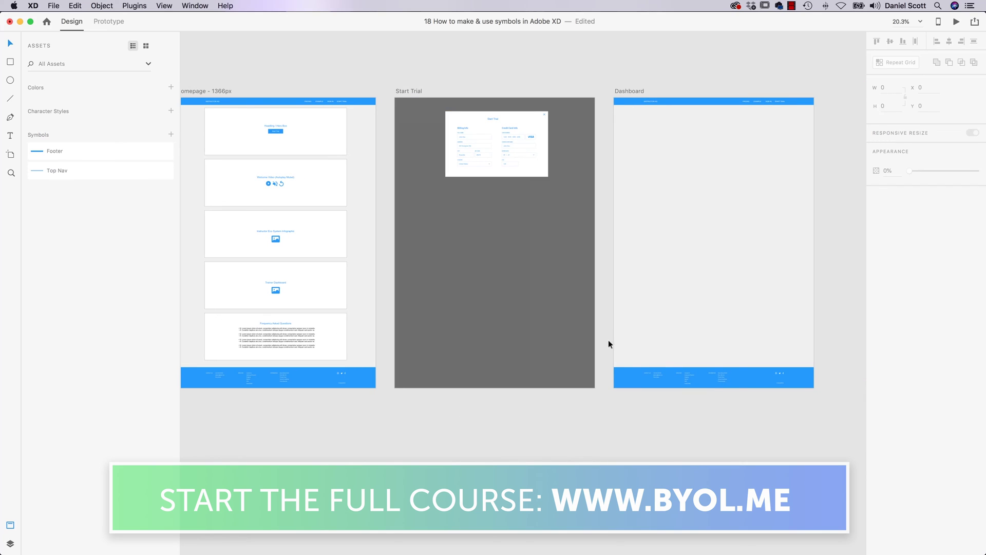
pyautogui.moveTo(608, 343); pyautogui.dragTo(833, 439)
pyautogui.press('Delete')
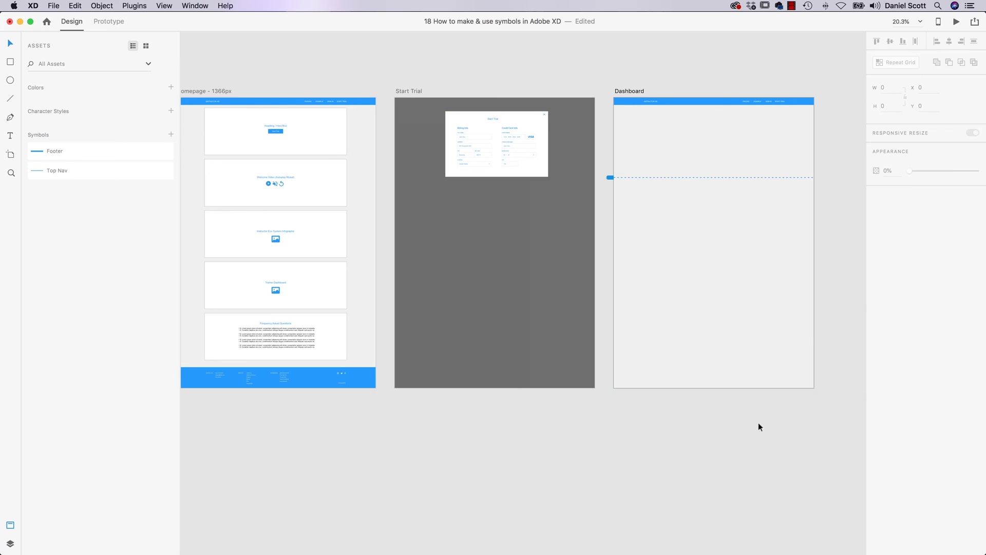
# Place a Footer symbol from Assets at the Dashboard's bottom.
pyautogui.click(304, 381)
pyautogui.click(321, 390)
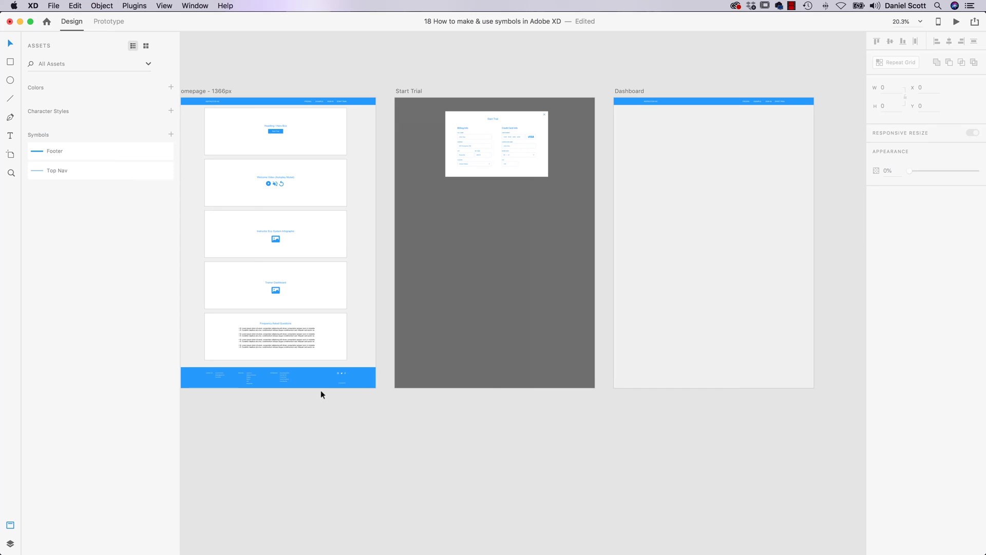
pyautogui.moveTo(319, 385); pyautogui.dragTo(757, 385)
pyautogui.press('super+z')
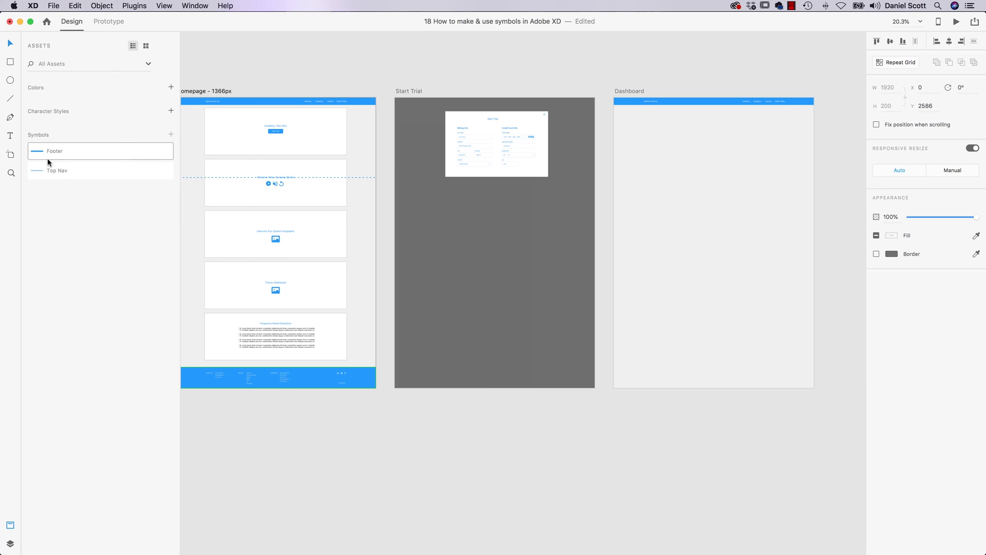
pyautogui.moveTo(64, 152); pyautogui.dragTo(743, 373)
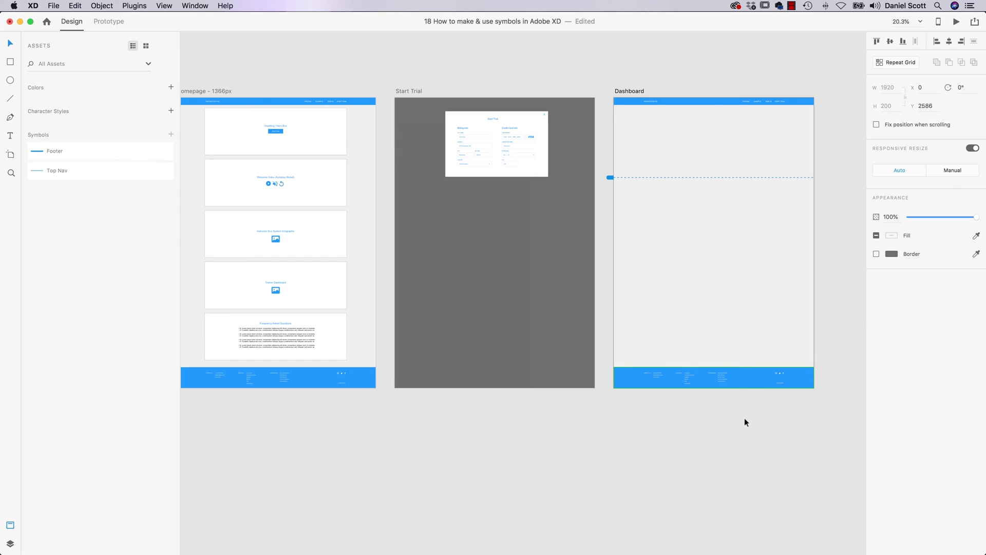
# Make the Instructor Eco System image icon a symbol named Icon - Image.
pyautogui.click(275, 238)
pyautogui.scroll(5, 274, 249)
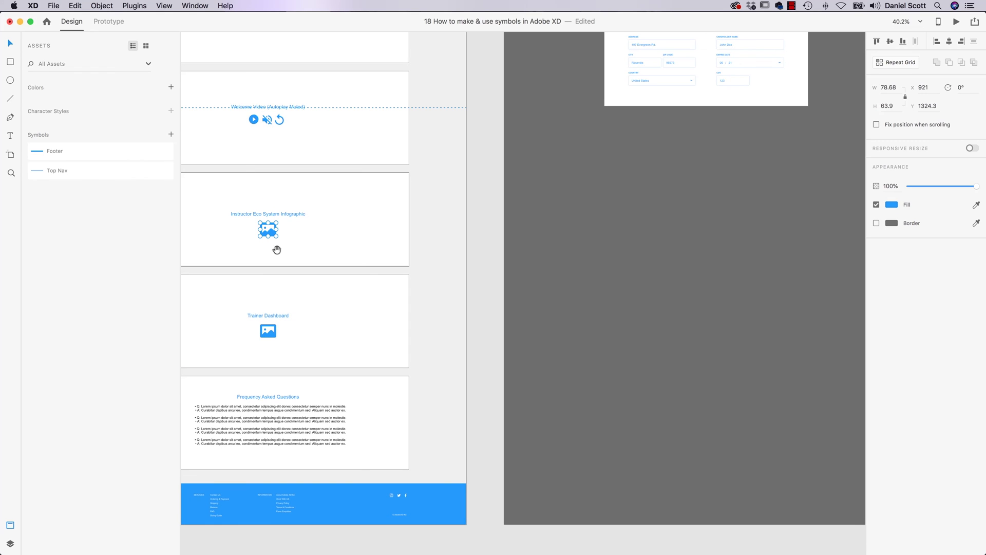
pyautogui.scroll(5, 277, 246)
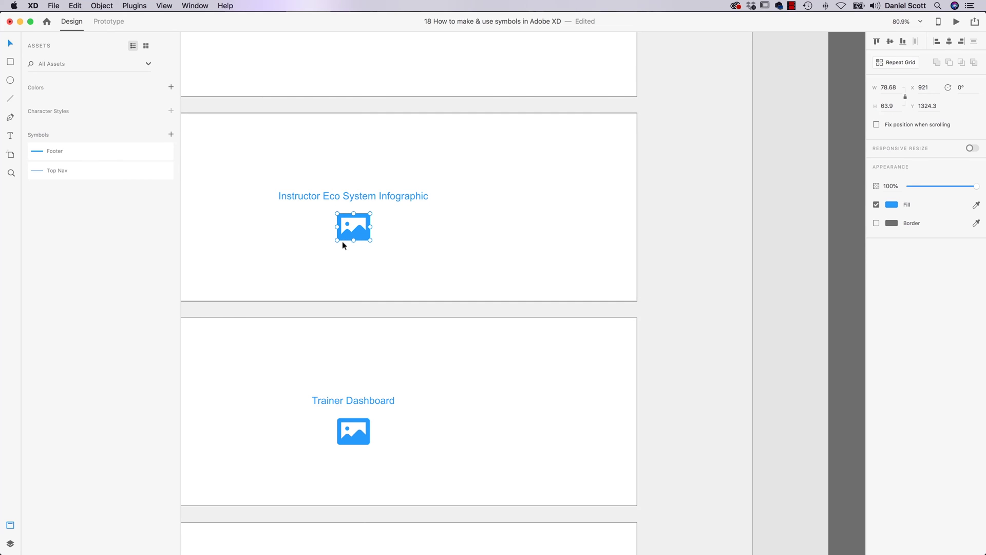
pyautogui.click(364, 442)
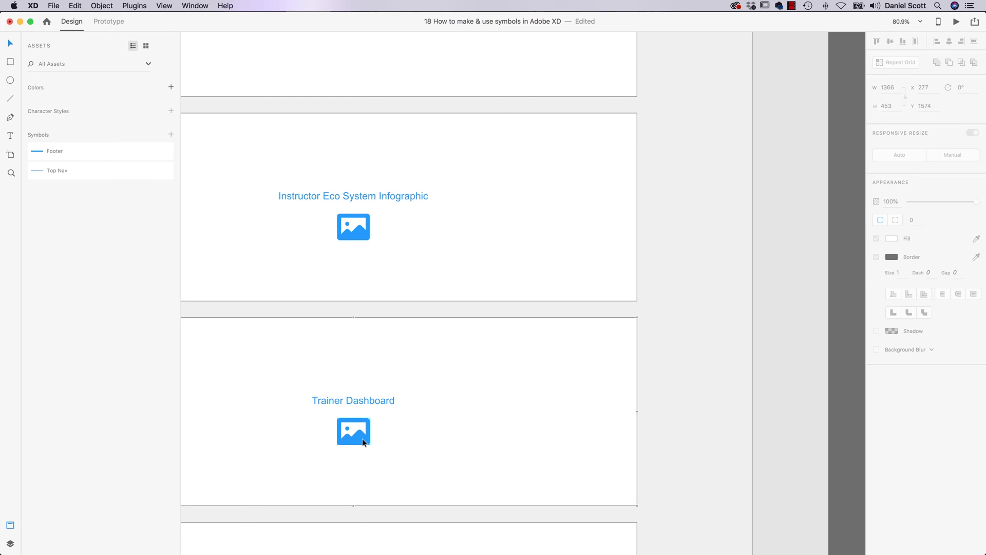
pyautogui.click(359, 239)
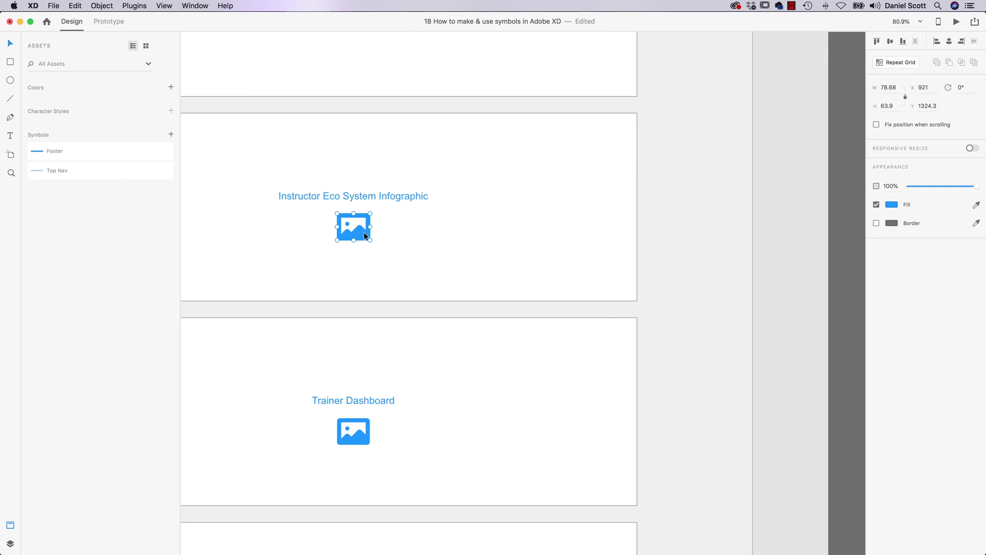
pyautogui.click(171, 134)
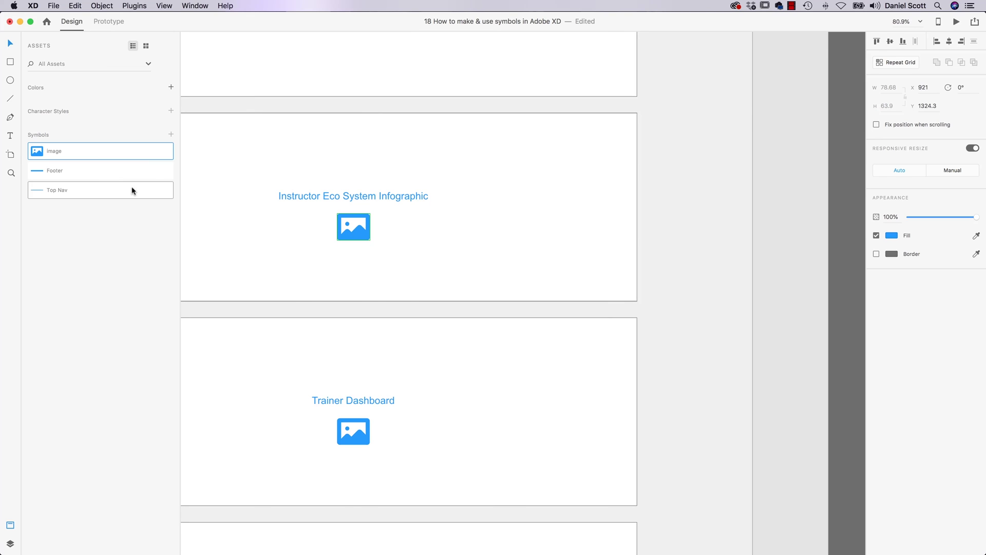
pyautogui.doubleClick(54, 151)
pyautogui.press('BackSpace')
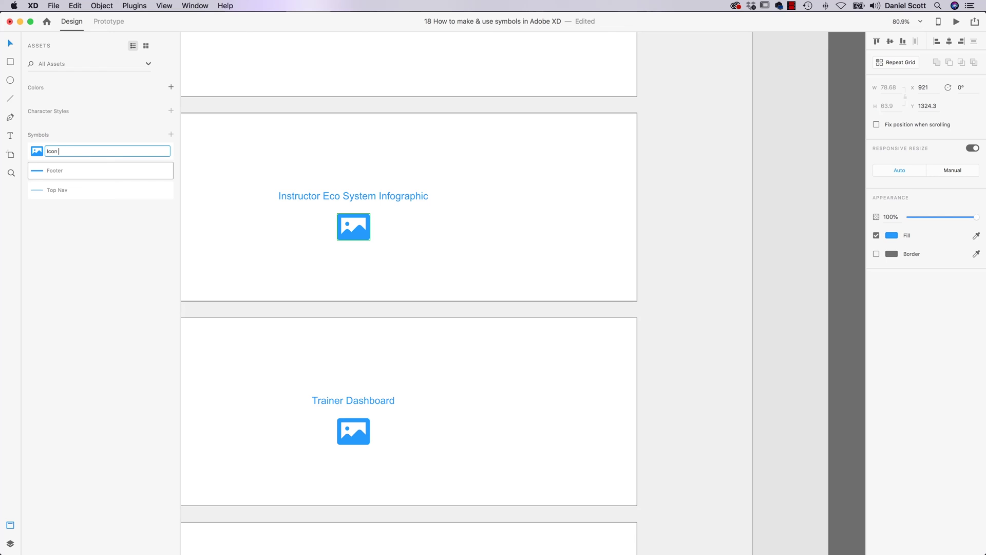
pyautogui.press('Return')
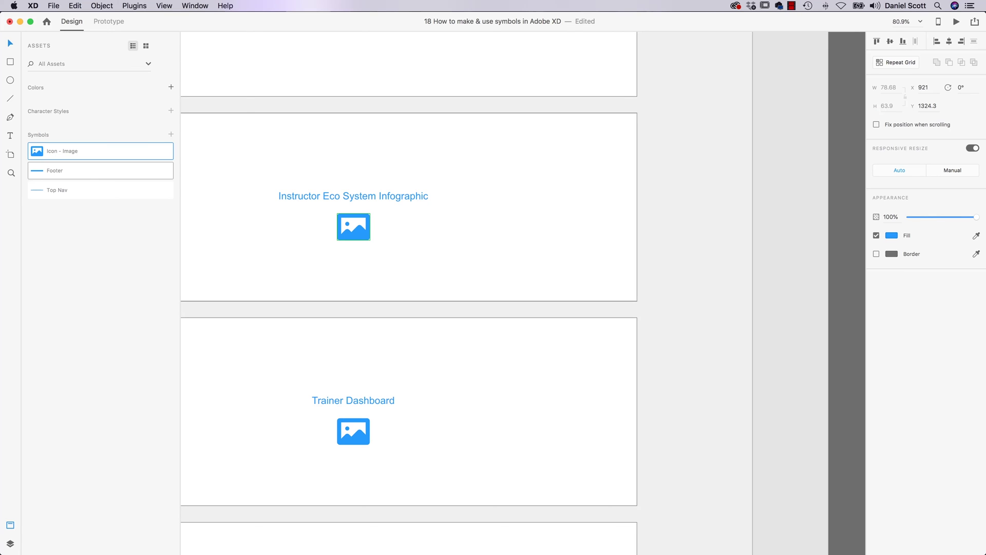
# Replace the Trainer Dashboard icon with a copy of the Icon - Image symbol.
pyautogui.click(356, 436)
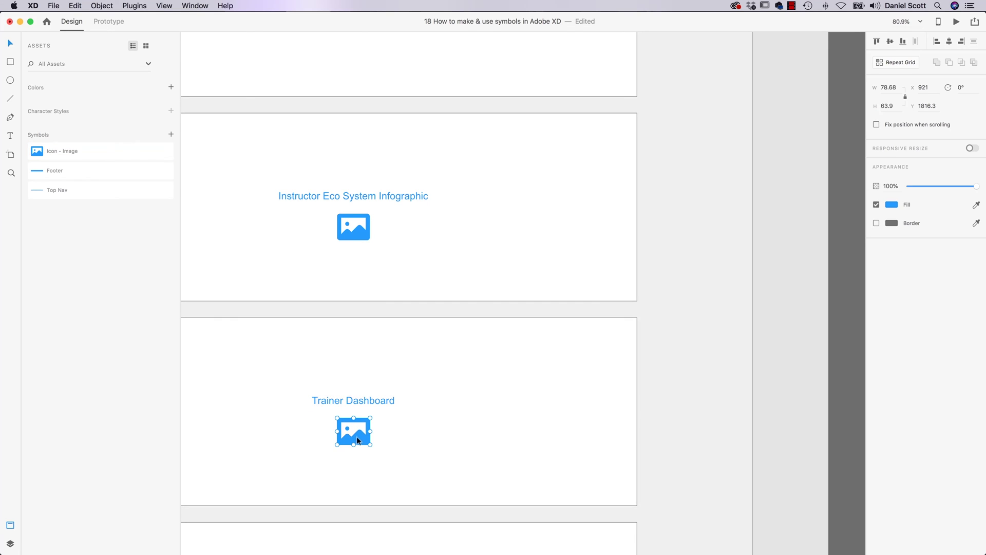
pyautogui.press('Delete')
pyautogui.moveTo(356, 235); pyautogui.dragTo(359, 440)
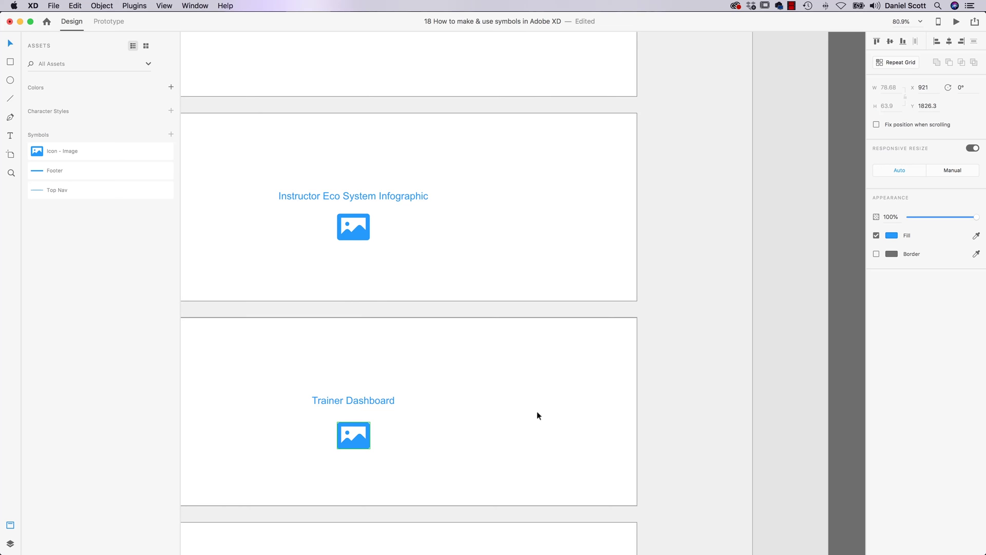
pyautogui.press('super+0')
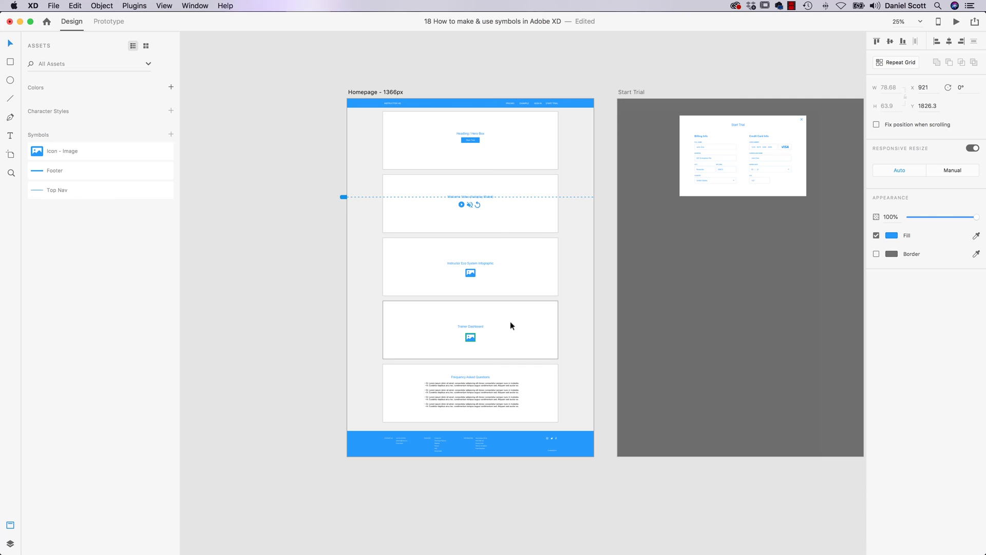
# Review the Top Nav symbol's context menu options and close it without choosing anything.
pyautogui.rightClick(448, 105)
pyautogui.click(440, 103)
pyautogui.rightClick(440, 103)
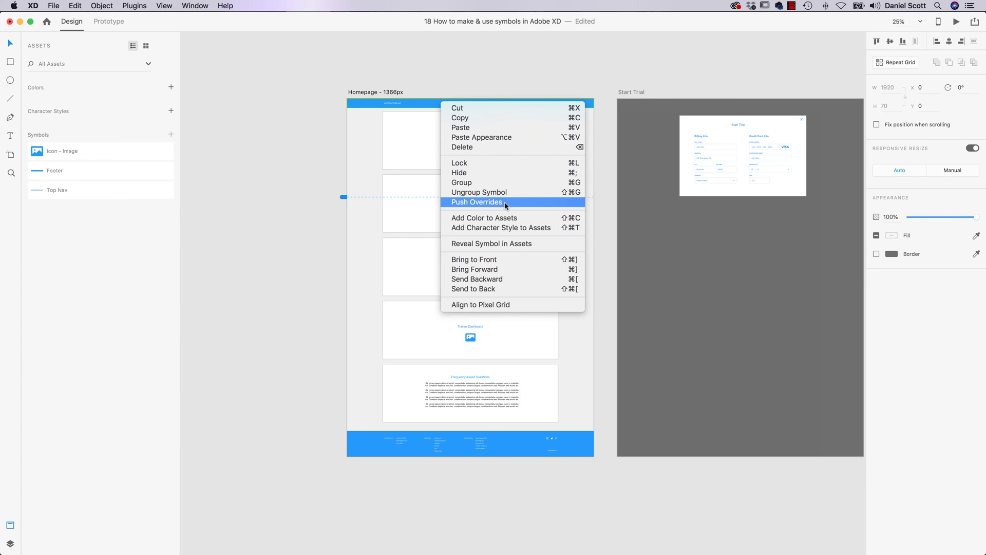
pyautogui.click(287, 176)
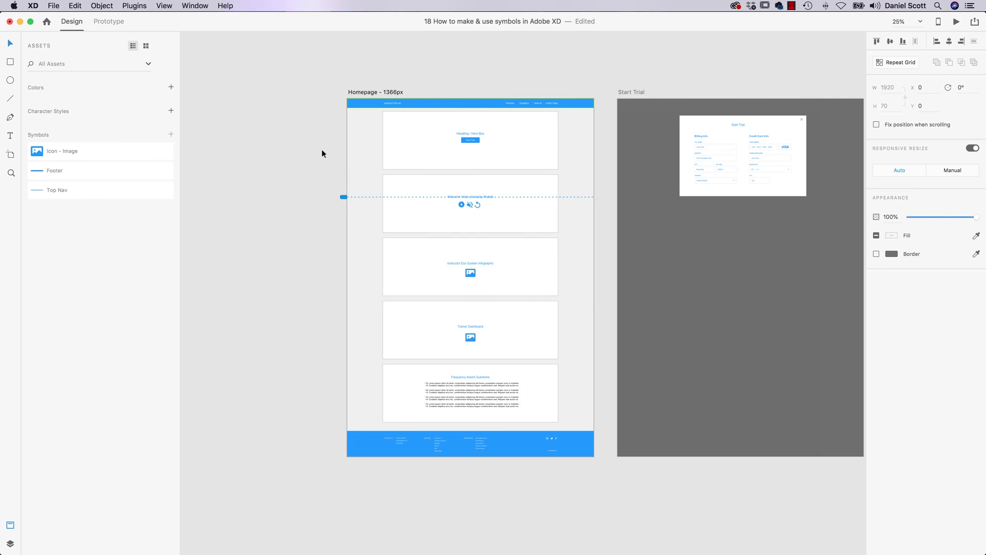